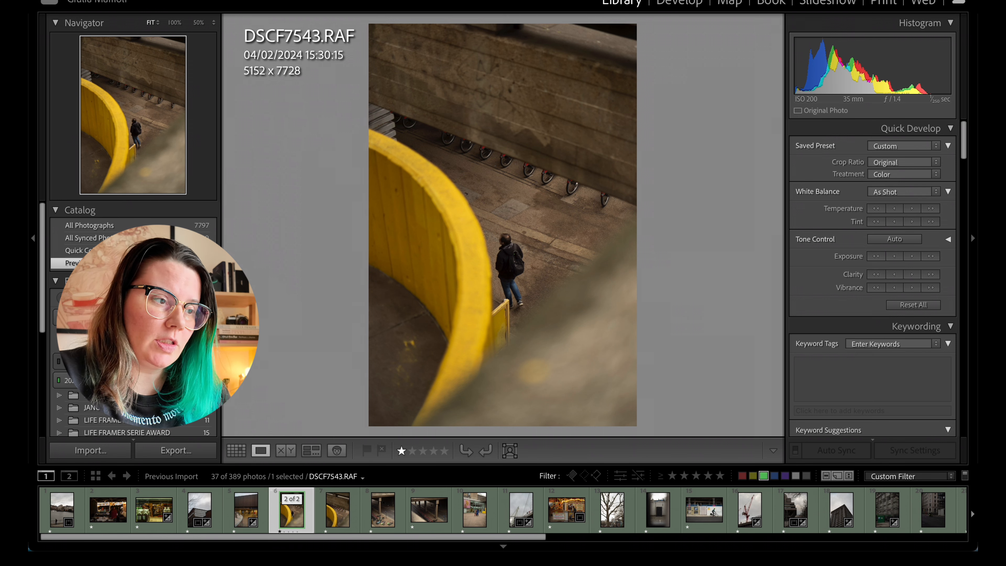
Open the selected photo in the Dehancer Lightroom Plugin as a 16-bit sRGB TIFF copy with Lightroom adjustments at 300 resolution
{"action": "left_click", "coordinate": [242, 1]}
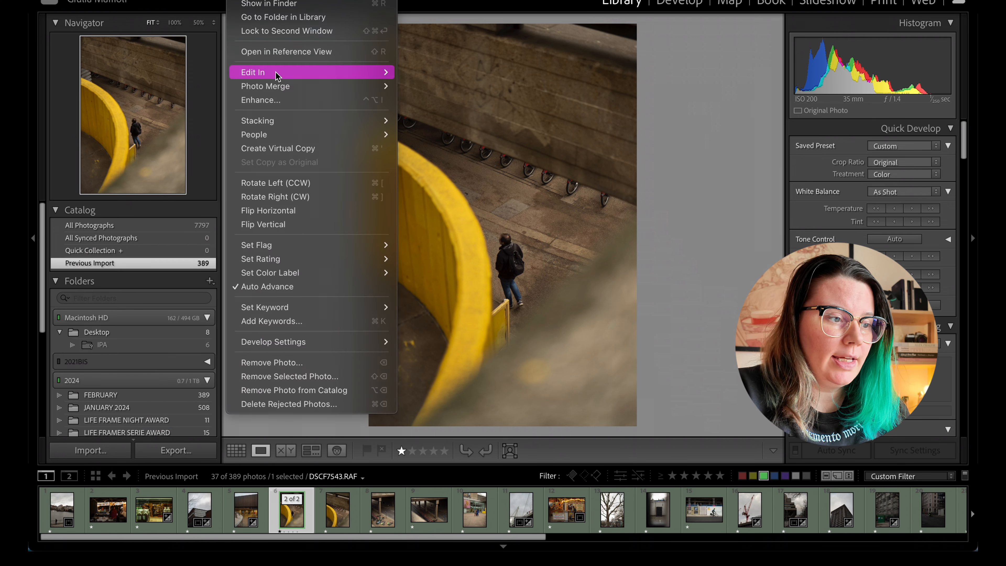
{"action": "mouse_move", "coordinate": [279, 74]}
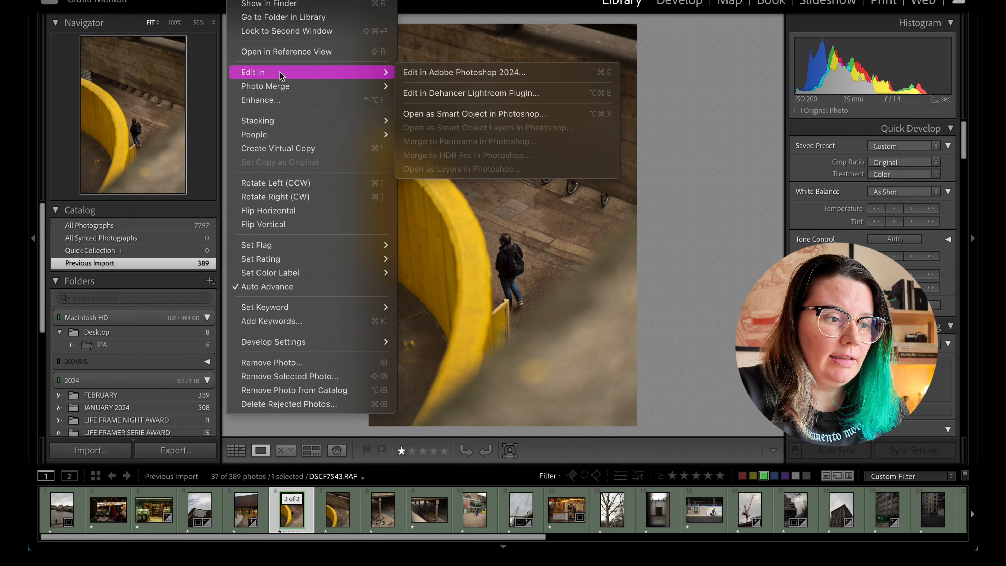
{"action": "left_click", "coordinate": [439, 95]}
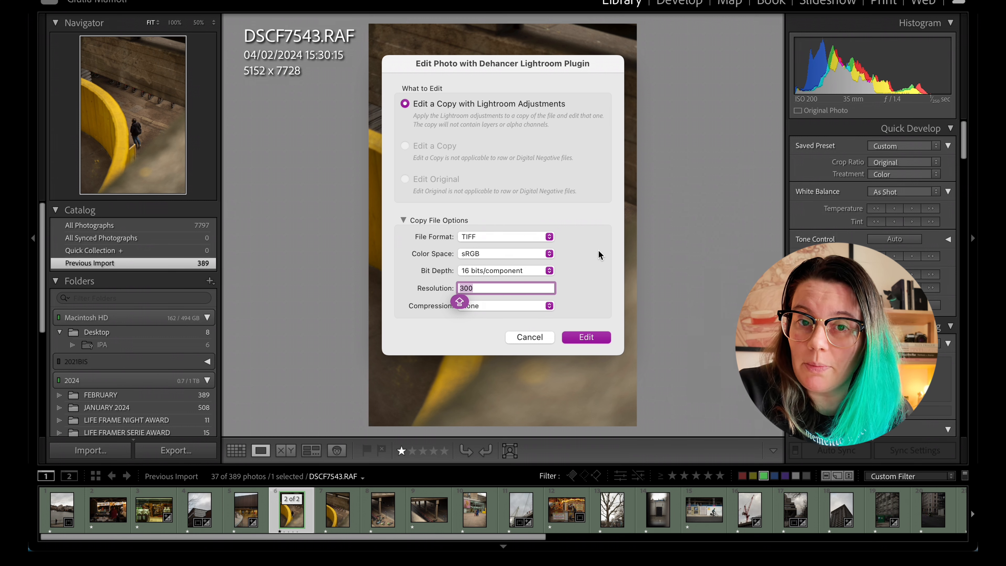
{"action": "left_click", "coordinate": [588, 337]}
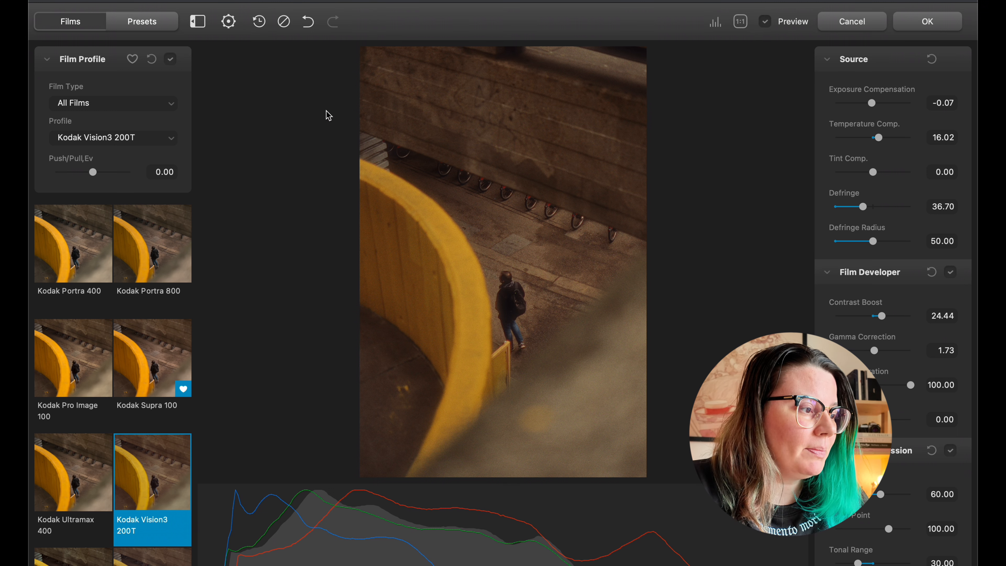
{"action": "scroll", "coordinate": [82, 276], "scroll_direction": "up", "scroll_amount": 10}
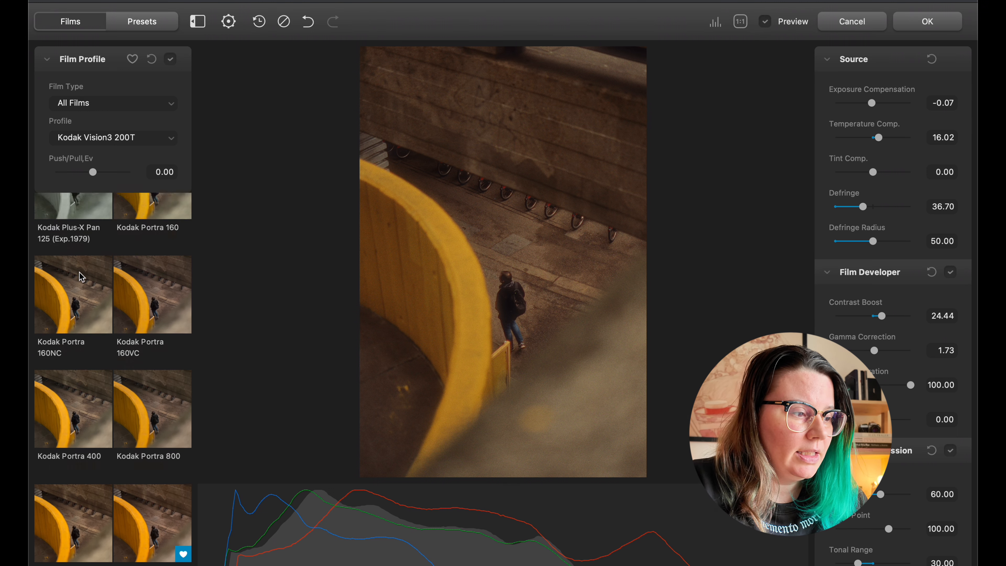
{"action": "left_click", "coordinate": [123, 106]}
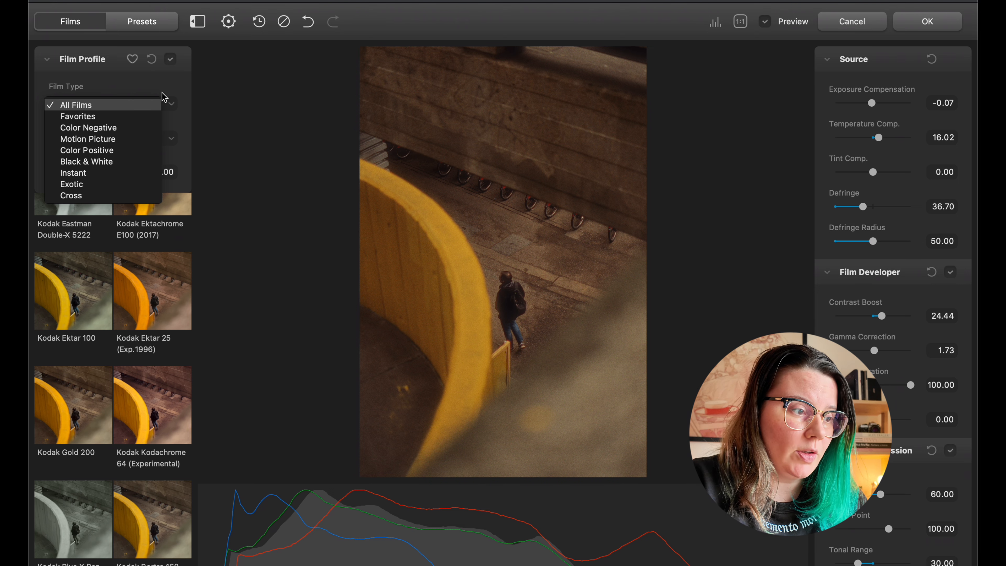
{"action": "left_click", "coordinate": [163, 104]}
{"action": "left_click", "coordinate": [147, 139]}
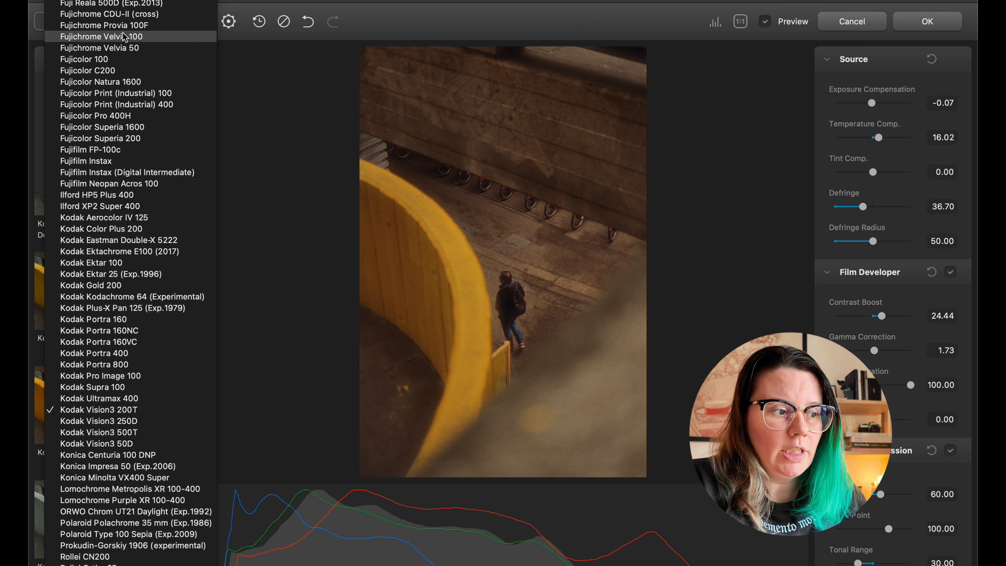
{"action": "left_click", "coordinate": [245, 102]}
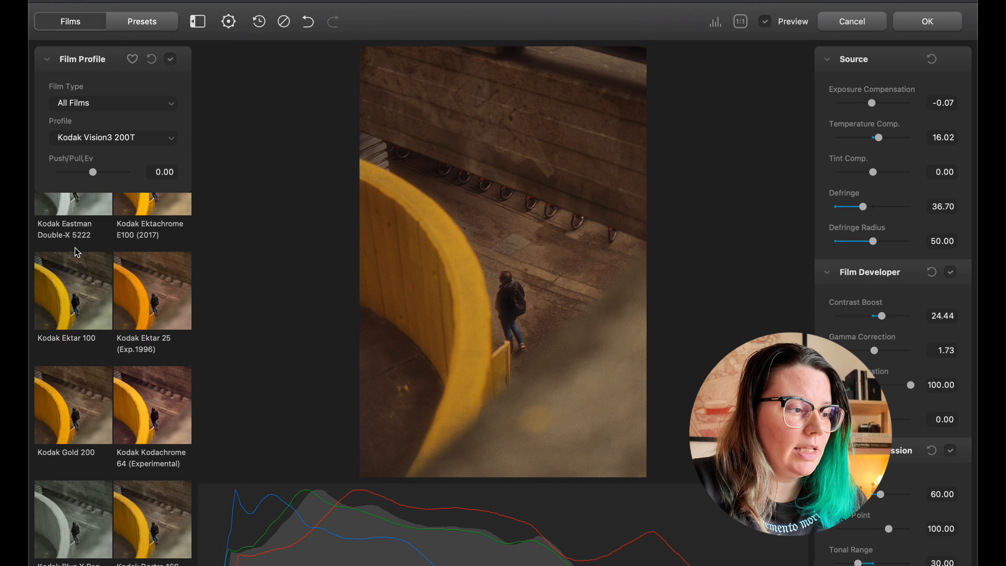
Apply the Fujicolor Superia 200 film profile to the photo and mark it as a favorite
{"action": "scroll", "coordinate": [75, 247], "scroll_direction": "up", "scroll_amount": 10}
{"action": "scroll", "coordinate": [91, 250], "scroll_direction": "up", "scroll_amount": 1}
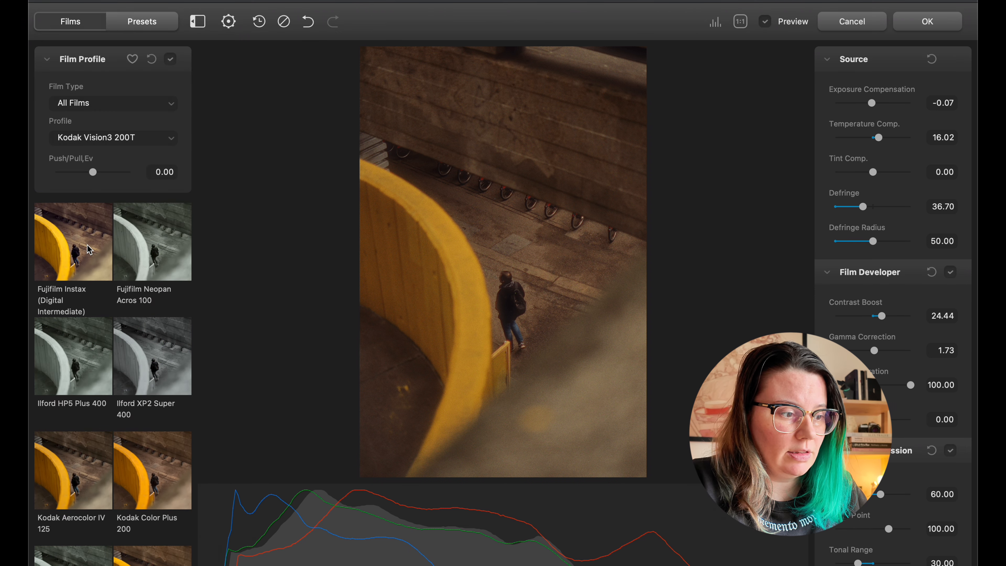
{"action": "scroll", "coordinate": [90, 249], "scroll_direction": "up", "scroll_amount": 5}
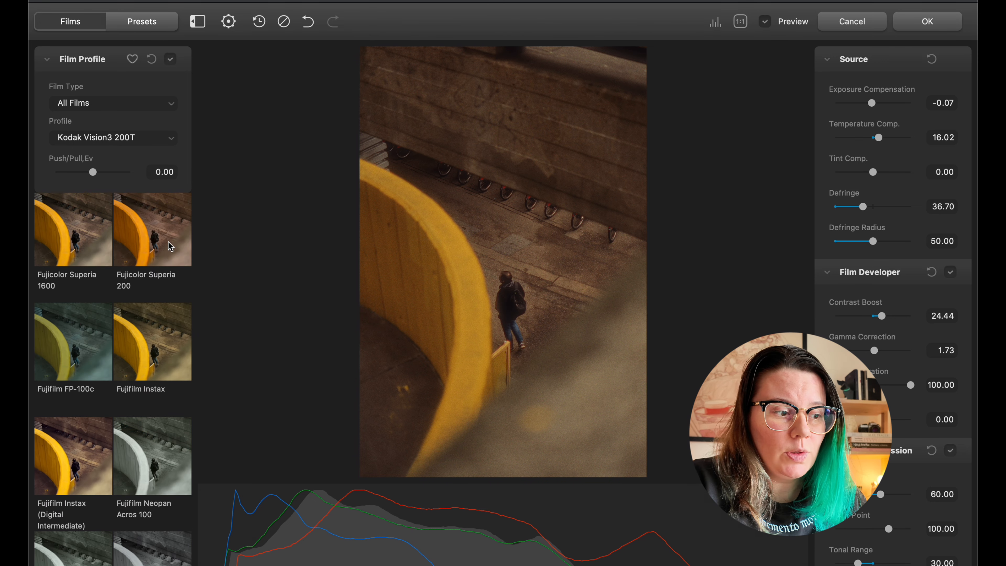
{"action": "left_click", "coordinate": [156, 243]}
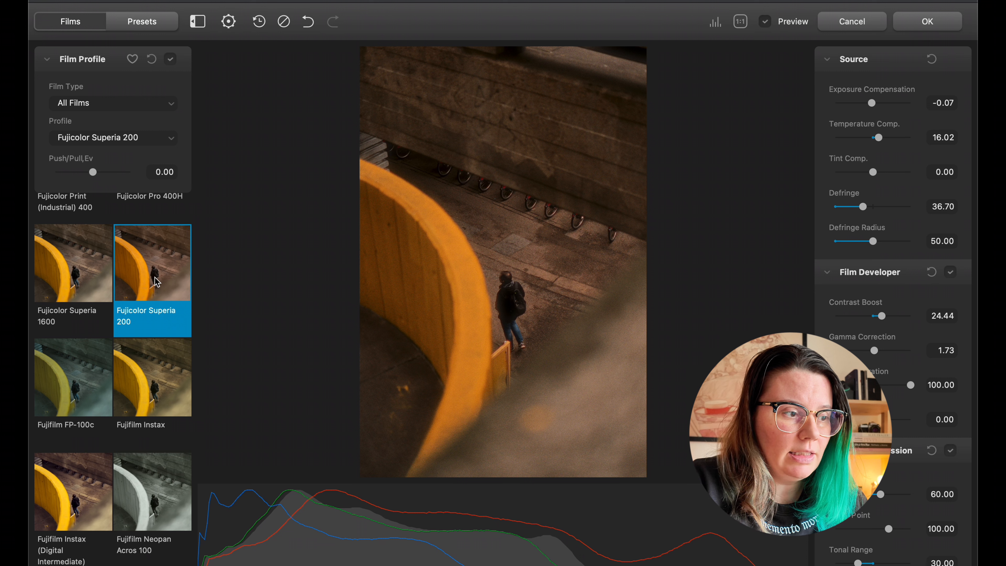
{"action": "left_click", "coordinate": [134, 61]}
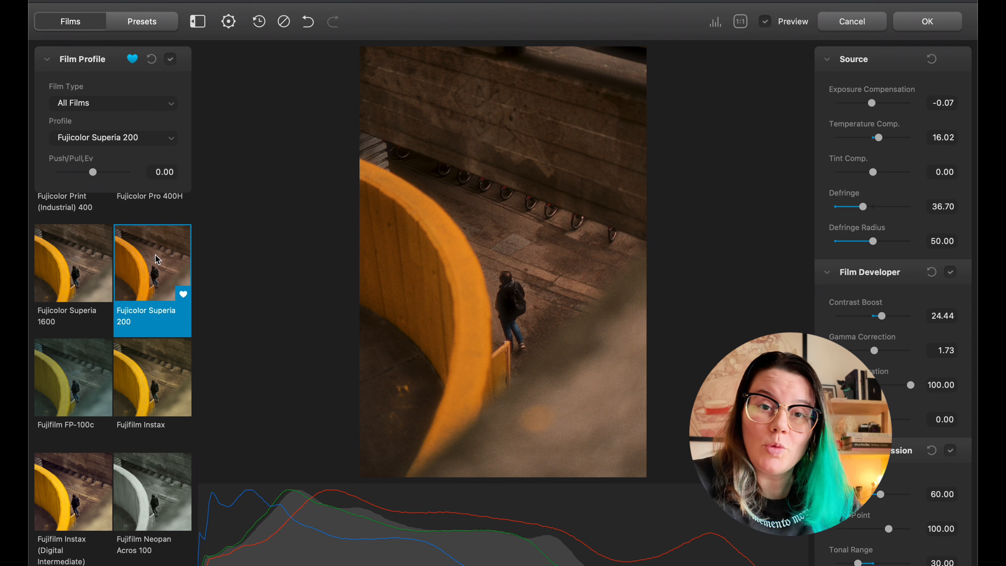
Preview the Kodak Color Plus 200 and Kodak Gold 200 film profiles, and apply Kodak Ektar 25 (Exp.1996)
{"action": "scroll", "coordinate": [155, 254], "scroll_direction": "down", "scroll_amount": 10}
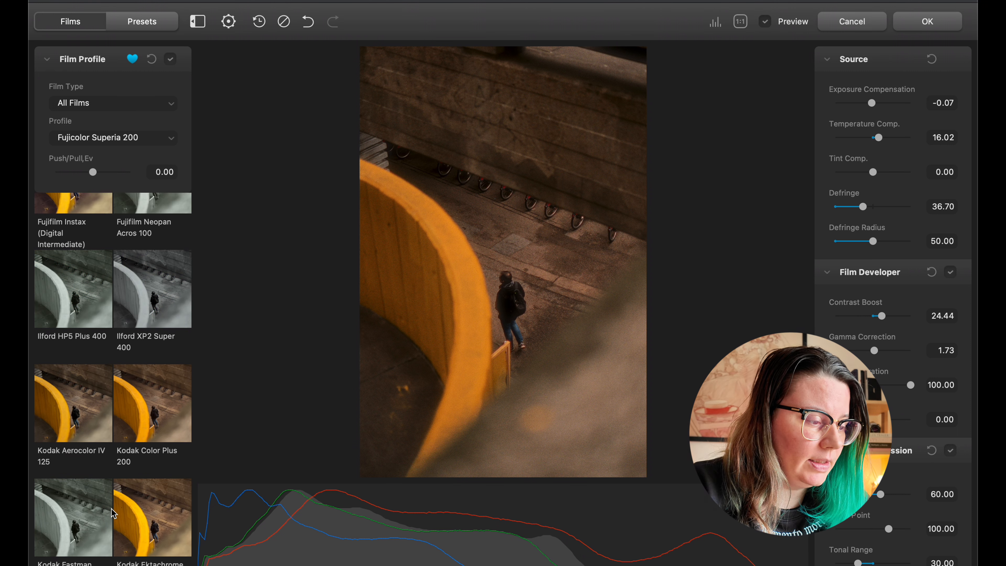
{"action": "left_click", "coordinate": [156, 281]}
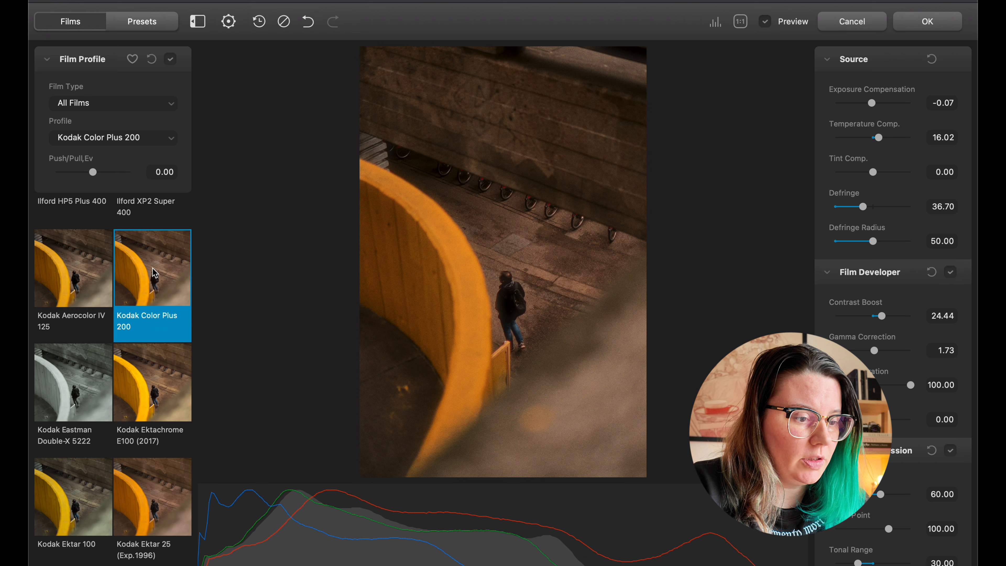
{"action": "scroll", "coordinate": [156, 274], "scroll_direction": "down", "scroll_amount": 5}
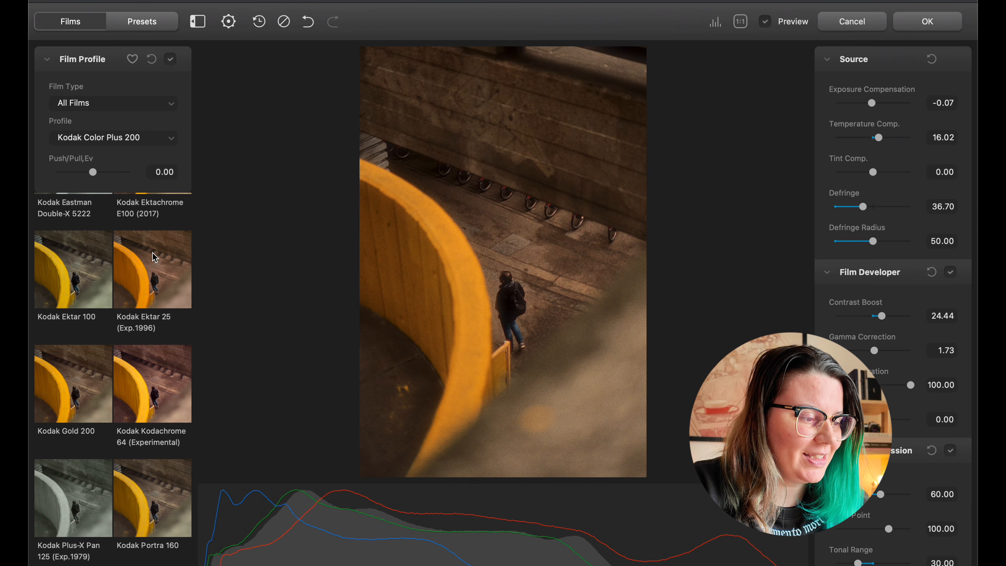
{"action": "left_click", "coordinate": [70, 398]}
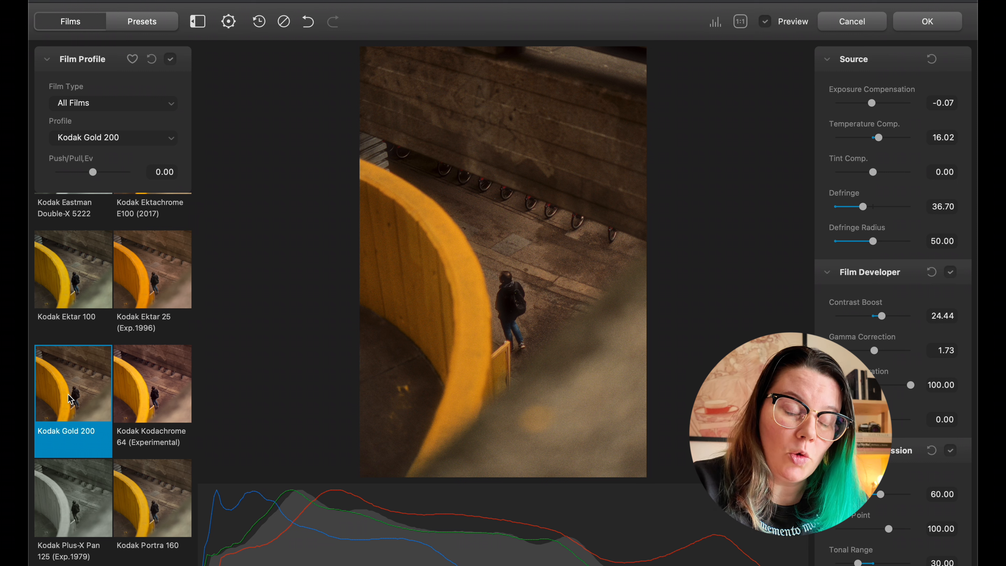
{"action": "left_click", "coordinate": [181, 338]}
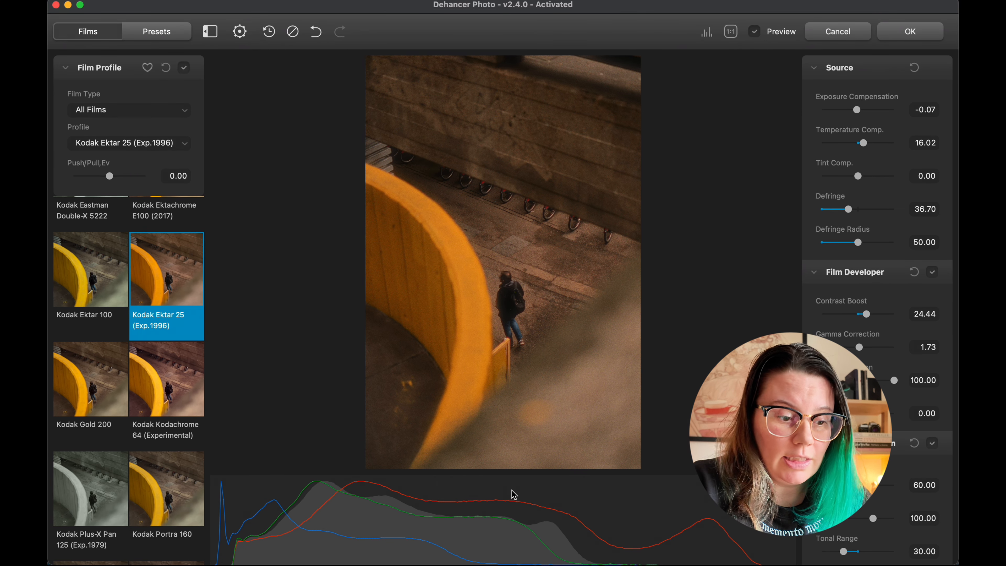
Hide the histogram and show it again
{"action": "left_click", "coordinate": [708, 33]}
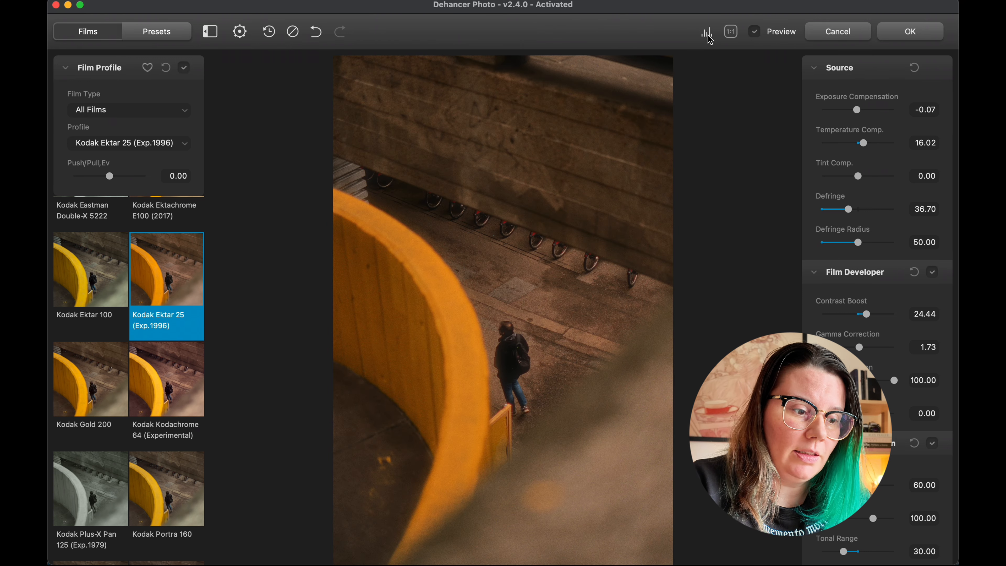
{"action": "left_click", "coordinate": [708, 36]}
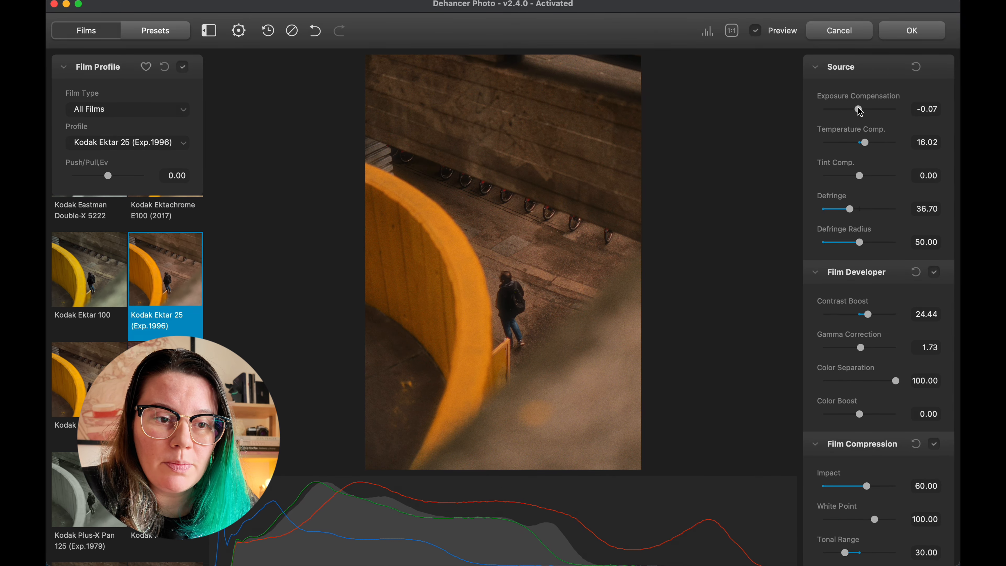
Try an exposure compensation of -0.41 and a temperature compensation of -27.31, undoing each change
{"action": "left_click_drag", "start_coordinate": [860, 111], "coordinate": [856, 111]}
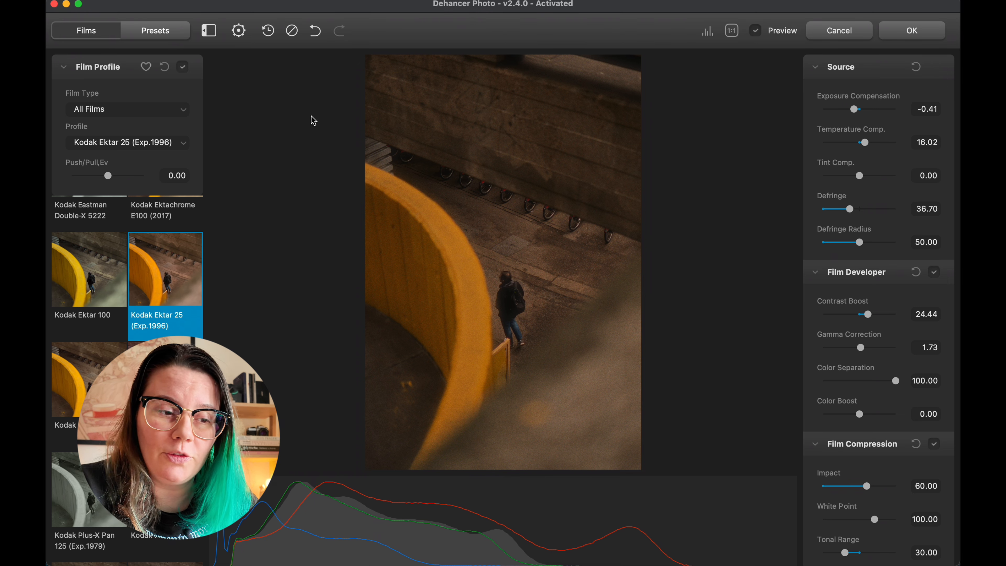
{"action": "key", "text": "super+z"}
{"action": "mouse_move", "coordinate": [865, 143]}
{"action": "left_mouse_down"}
{"action": "mouse_move", "coordinate": [832, 142]}
{"action": "mouse_move", "coordinate": [850, 144]}
{"action": "left_mouse_up"}
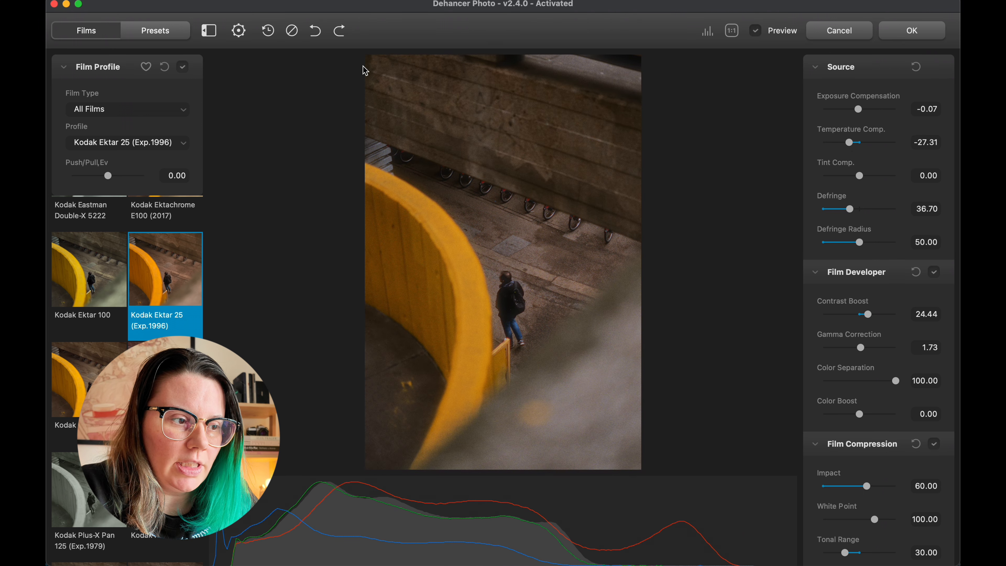
{"action": "left_click", "coordinate": [313, 31]}
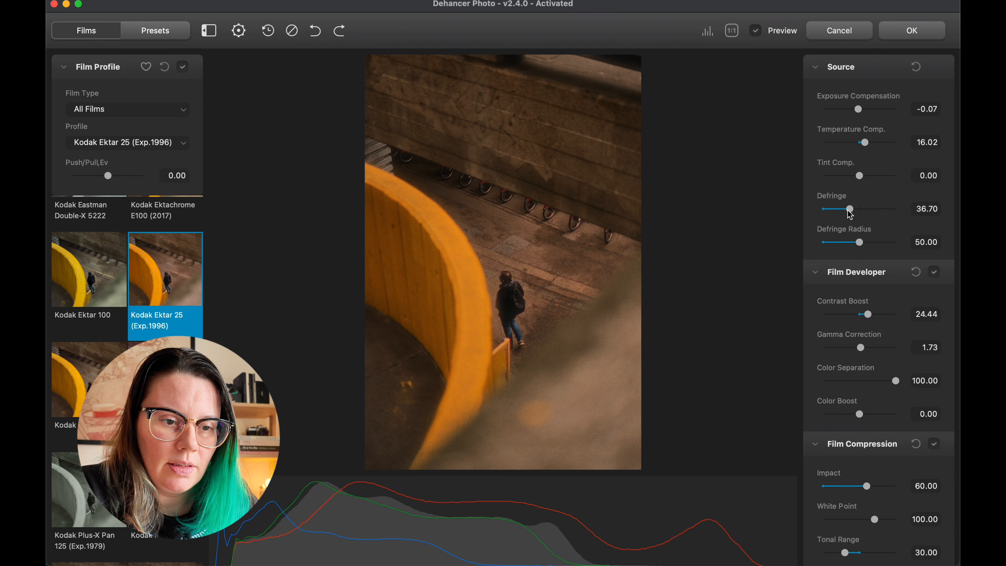
Set the source Defringe to 62.21 and the Defringe Radius to 32.96
{"action": "left_click_drag", "start_coordinate": [850, 213], "coordinate": [848, 245]}
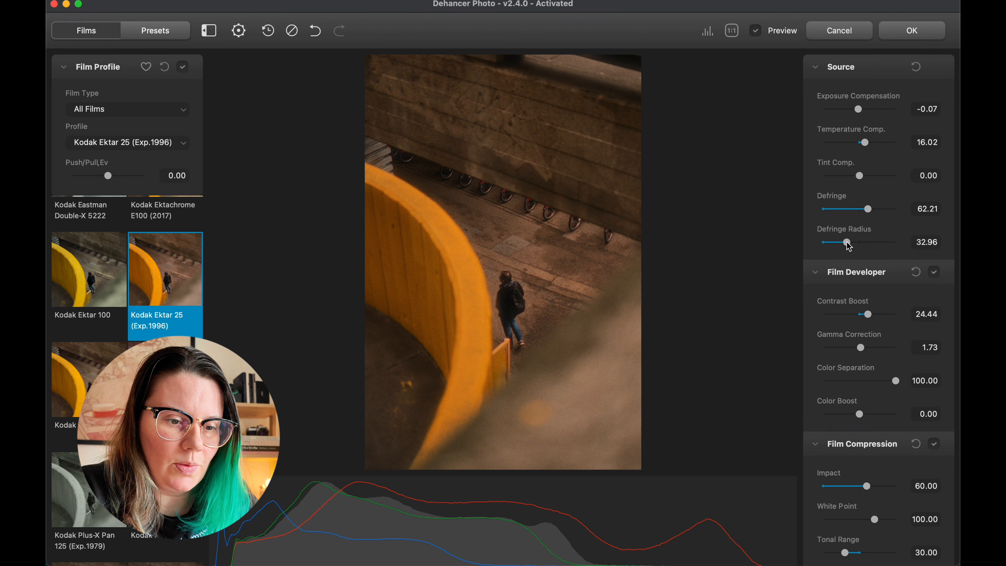
Compare the photo without Film Developer, and set its Contrast Boost to 24.08, Gamma Correction to 1.52 and Color Separation to 79.89
{"action": "scroll", "coordinate": [844, 232], "scroll_direction": "down", "scroll_amount": 3}
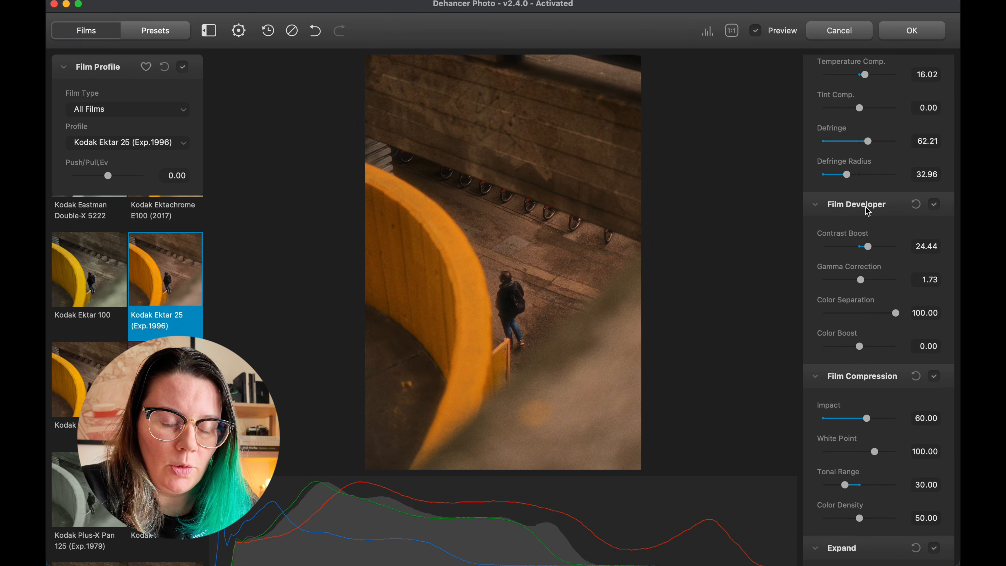
{"action": "left_click", "coordinate": [934, 204]}
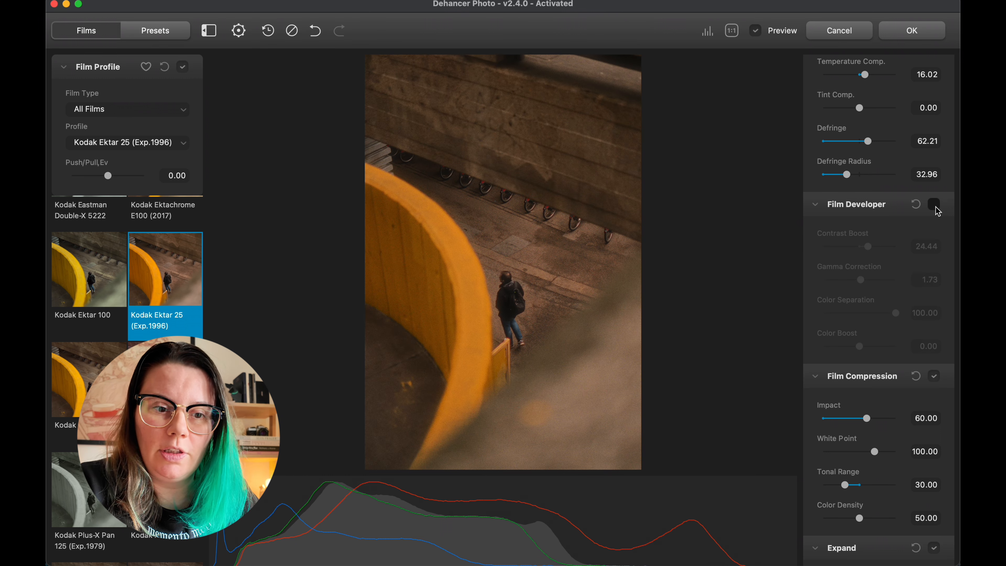
{"action": "left_click", "coordinate": [936, 208]}
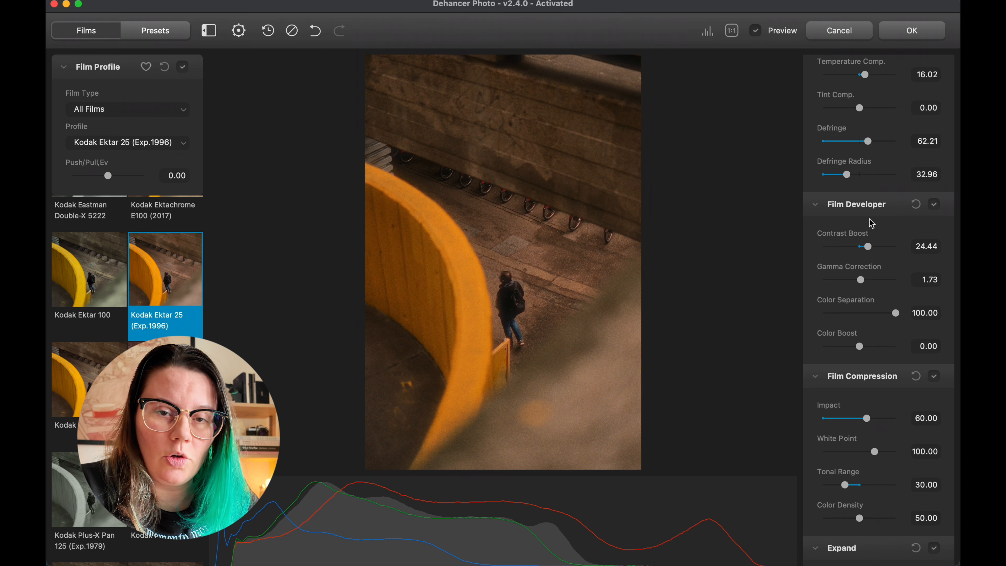
{"action": "left_click_drag", "start_coordinate": [868, 247], "coordinate": [860, 284]}
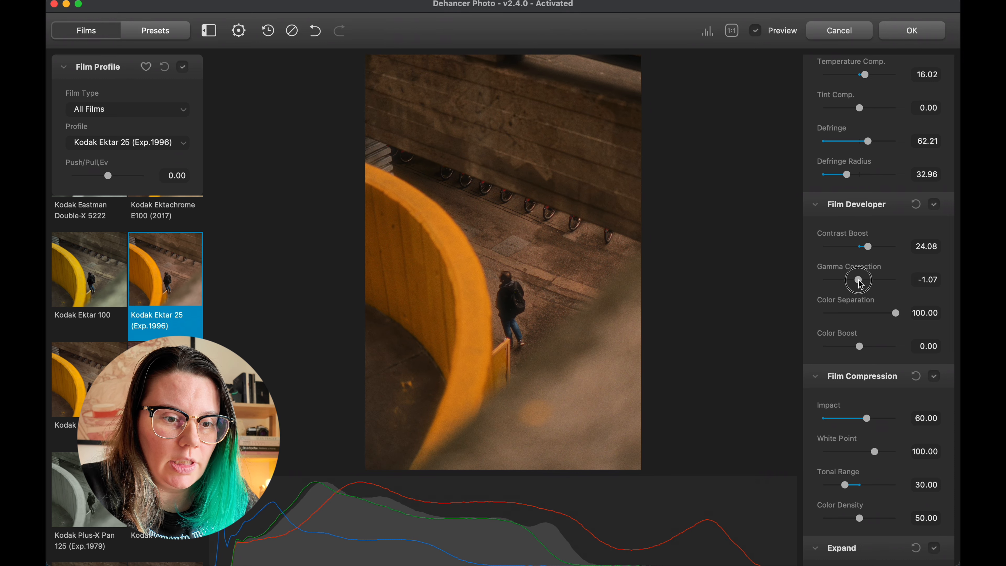
{"action": "left_click_drag", "start_coordinate": [858, 280], "coordinate": [884, 297]}
{"action": "scroll", "coordinate": [871, 293], "scroll_direction": "down", "scroll_amount": 1}
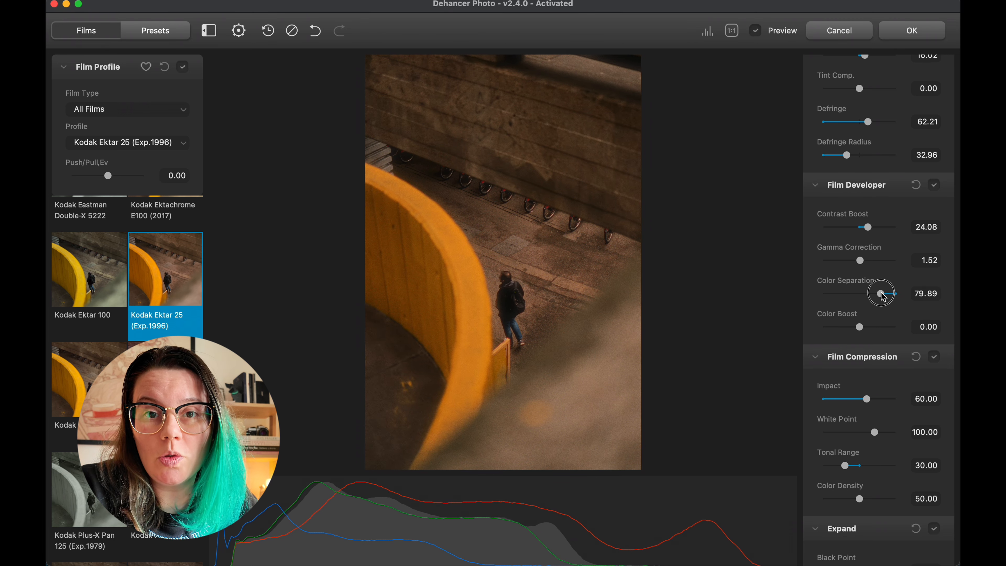
Set the Film Compression Impact to 41.79 and compare the photo up close and with the effects preview off and on
{"action": "scroll", "coordinate": [868, 349], "scroll_direction": "down", "scroll_amount": 1}
{"action": "mouse_move", "coordinate": [866, 366]}
{"action": "left_mouse_down"}
{"action": "mouse_move", "coordinate": [844, 369]}
{"action": "mouse_move", "coordinate": [853, 369]}
{"action": "left_mouse_up"}
{"action": "left_click", "coordinate": [535, 284]}
{"action": "left_click", "coordinate": [669, 312]}
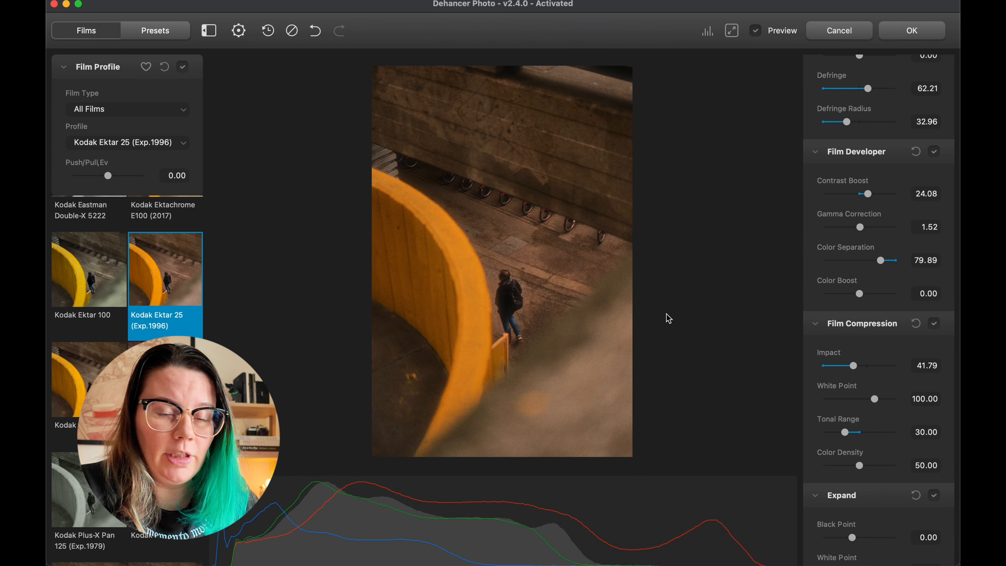
{"action": "left_click", "coordinate": [755, 34]}
{"action": "left_click", "coordinate": [757, 36]}
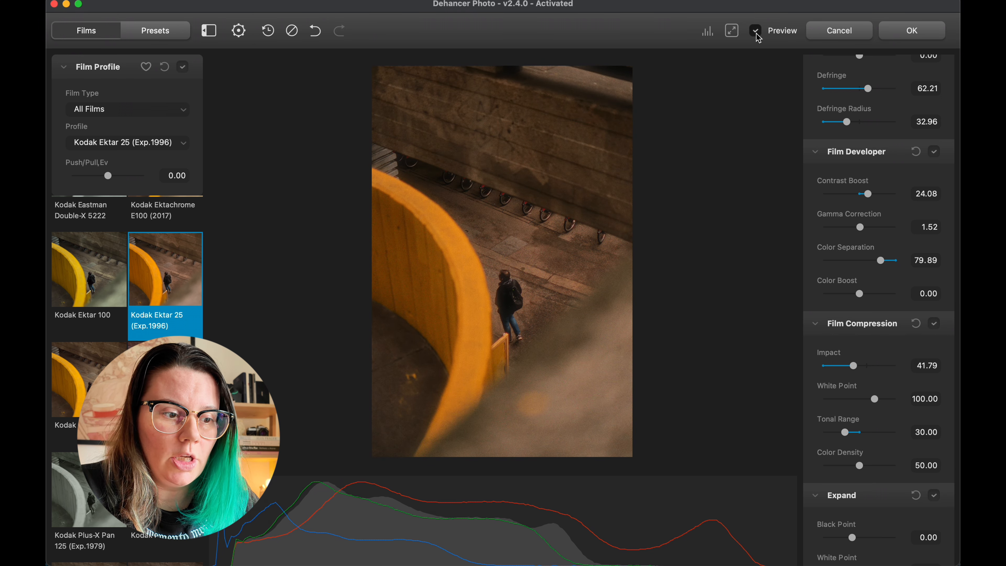
{"action": "left_click", "coordinate": [626, 248]}
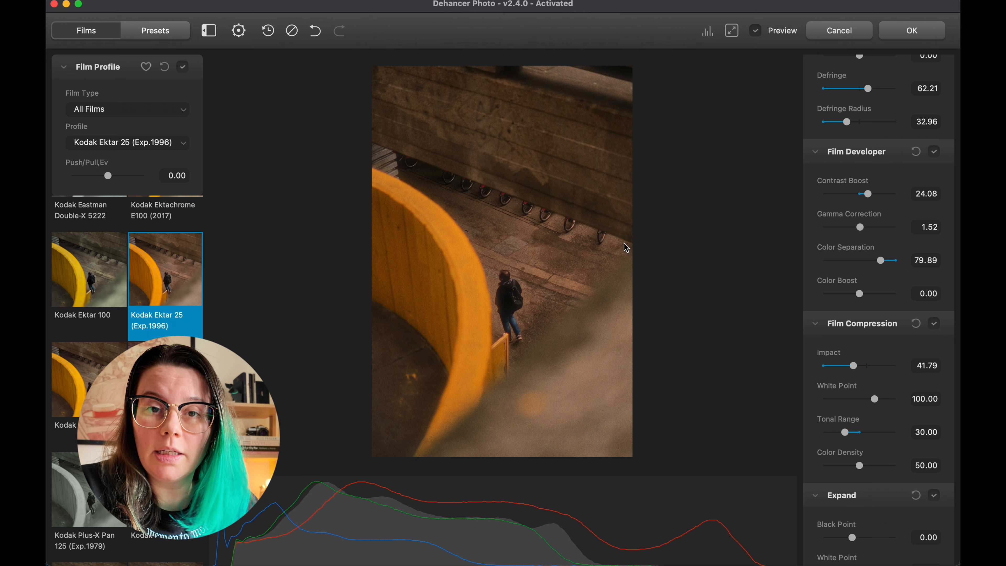
Set the Expand Black Point to -3.09 and its color mode to Luma
{"action": "scroll", "coordinate": [860, 345], "scroll_direction": "down", "scroll_amount": 5}
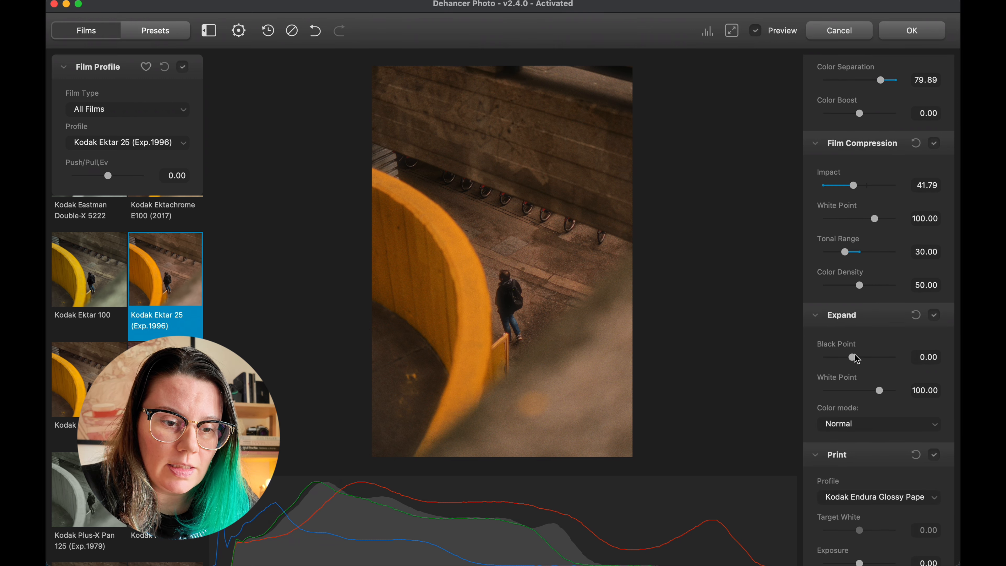
{"action": "mouse_move", "coordinate": [856, 358]}
{"action": "left_mouse_down"}
{"action": "mouse_move", "coordinate": [837, 360]}
{"action": "mouse_move", "coordinate": [848, 359]}
{"action": "left_mouse_up"}
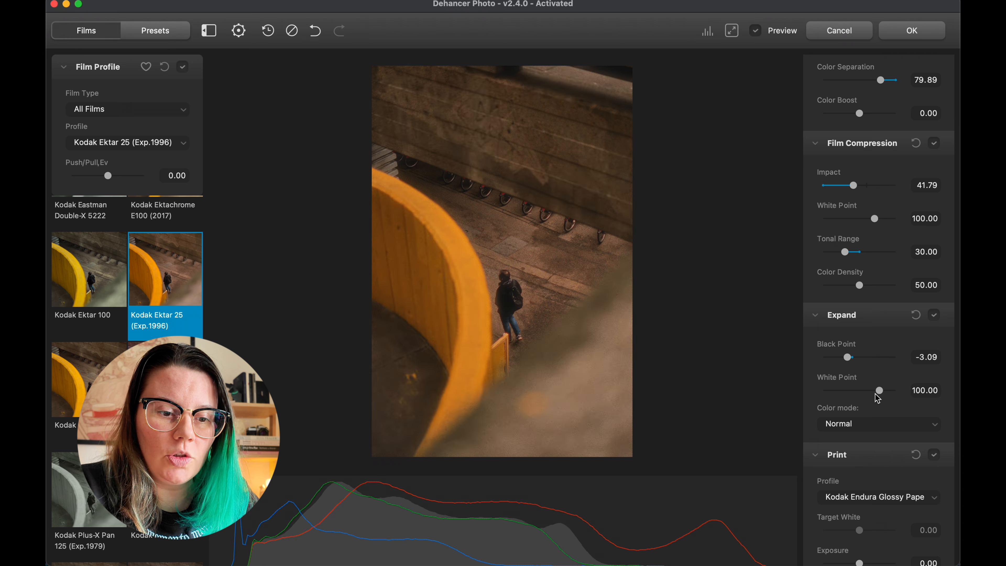
{"action": "left_click", "coordinate": [871, 425]}
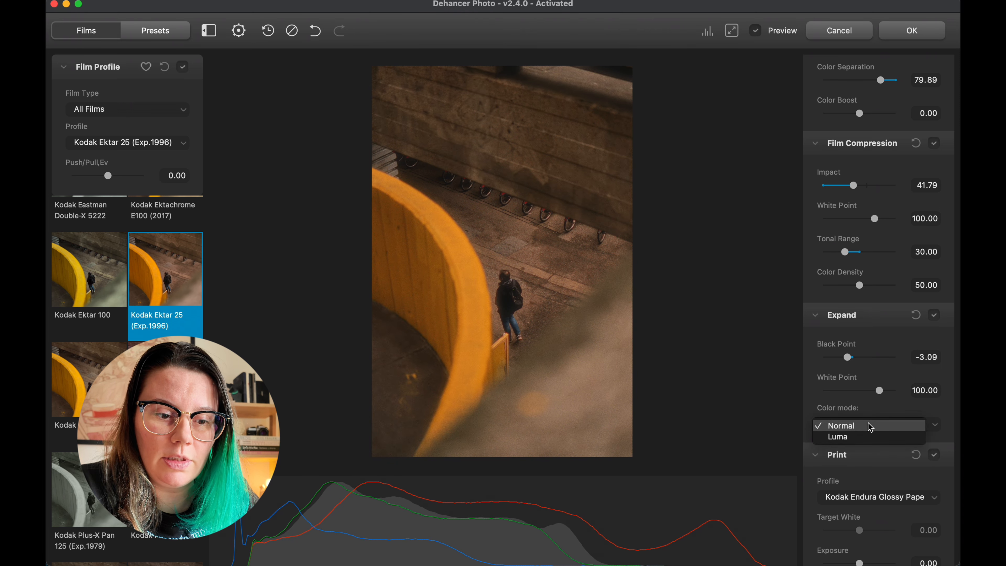
{"action": "left_click", "coordinate": [844, 438]}
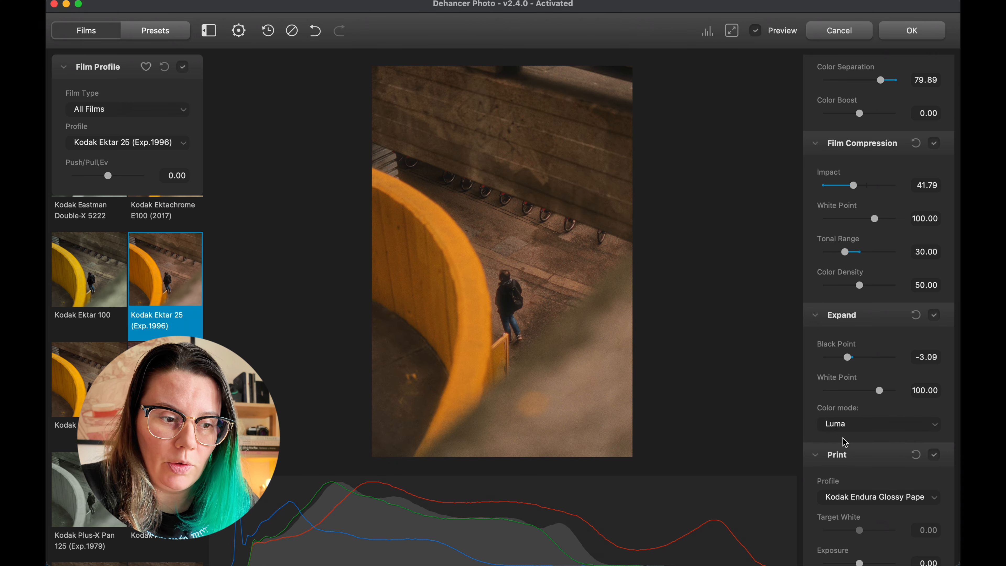
Set the Expand color mode to Normal
{"action": "left_click", "coordinate": [849, 428]}
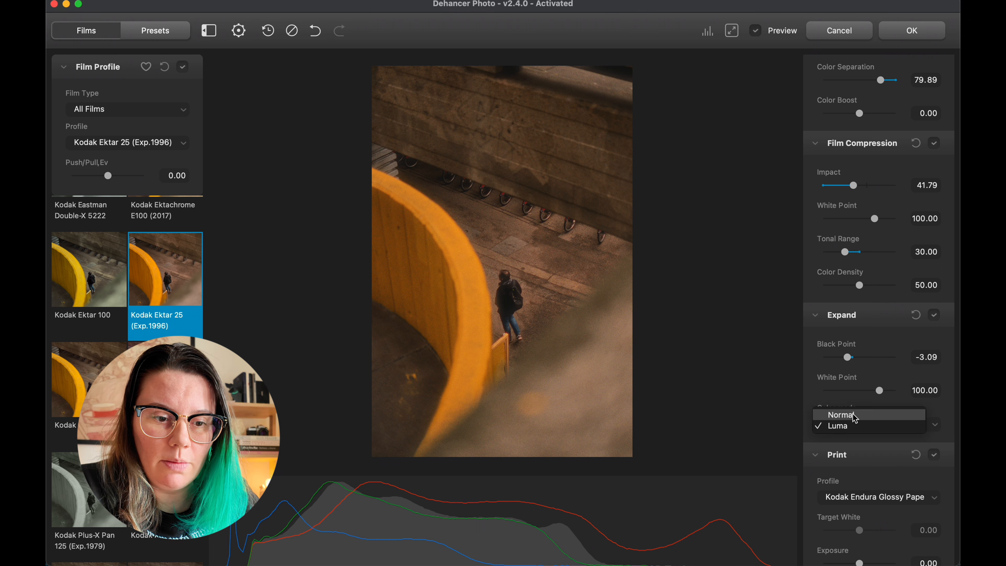
{"action": "left_click", "coordinate": [854, 416]}
Try the Linear, Cineon Film Log and Fujifilm 3513 print profiles, and set the Print profile to Kodak 2383 Print Film
{"action": "scroll", "coordinate": [871, 369], "scroll_direction": "down", "scroll_amount": 4}
{"action": "left_click", "coordinate": [870, 368]}
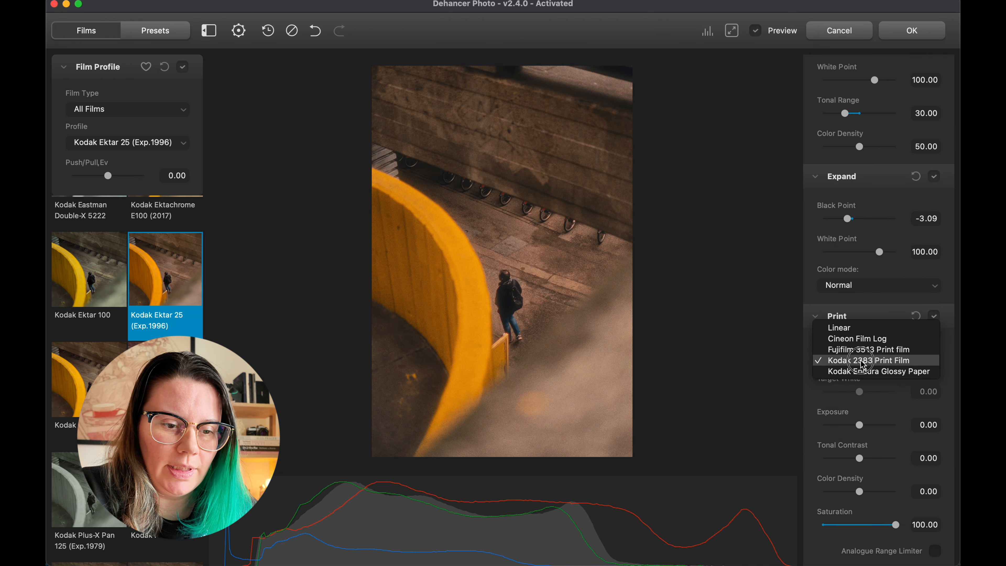
{"action": "left_click", "coordinate": [854, 328]}
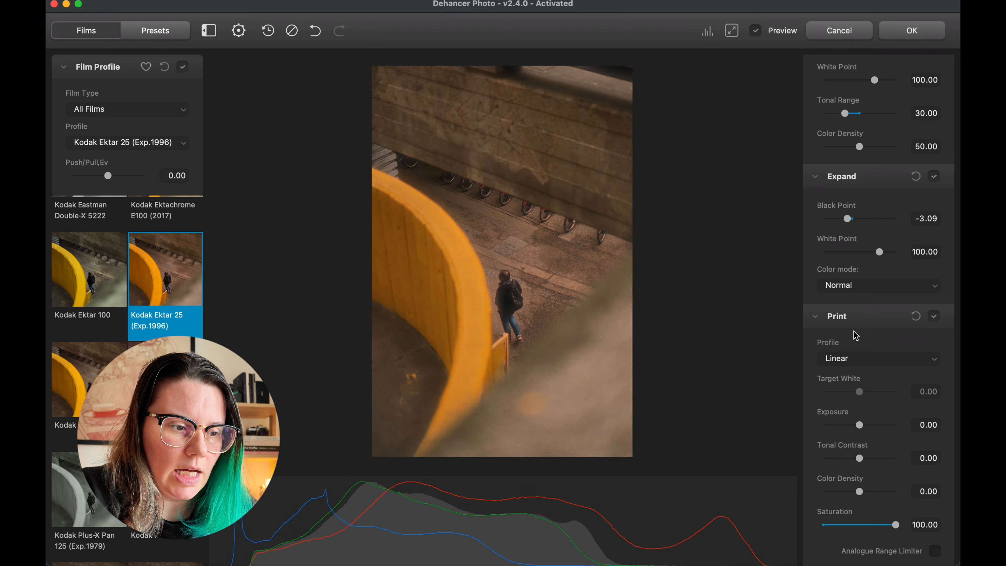
{"action": "left_click", "coordinate": [867, 361]}
{"action": "left_click", "coordinate": [868, 372]}
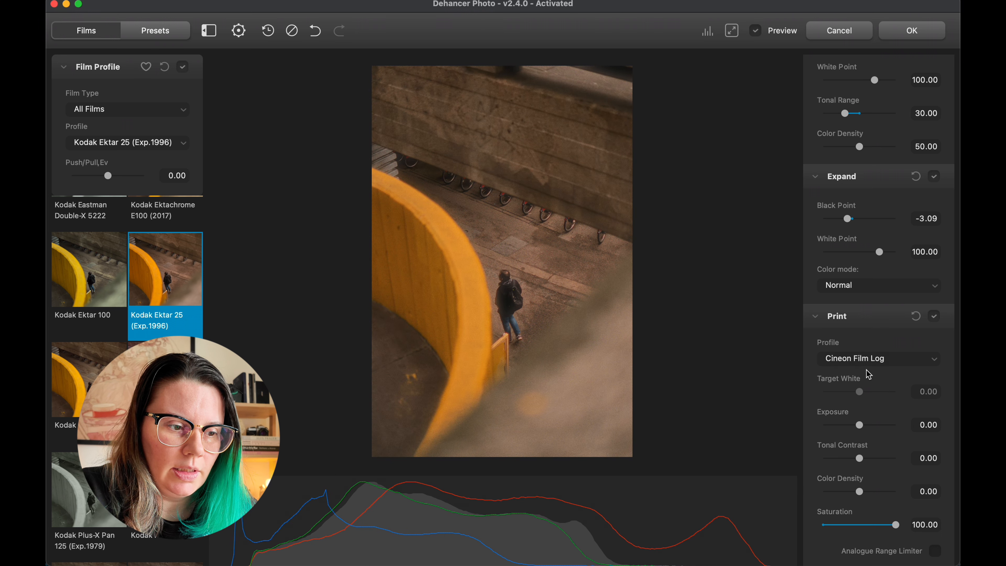
{"action": "left_click", "coordinate": [871, 360]}
{"action": "left_click", "coordinate": [874, 370]}
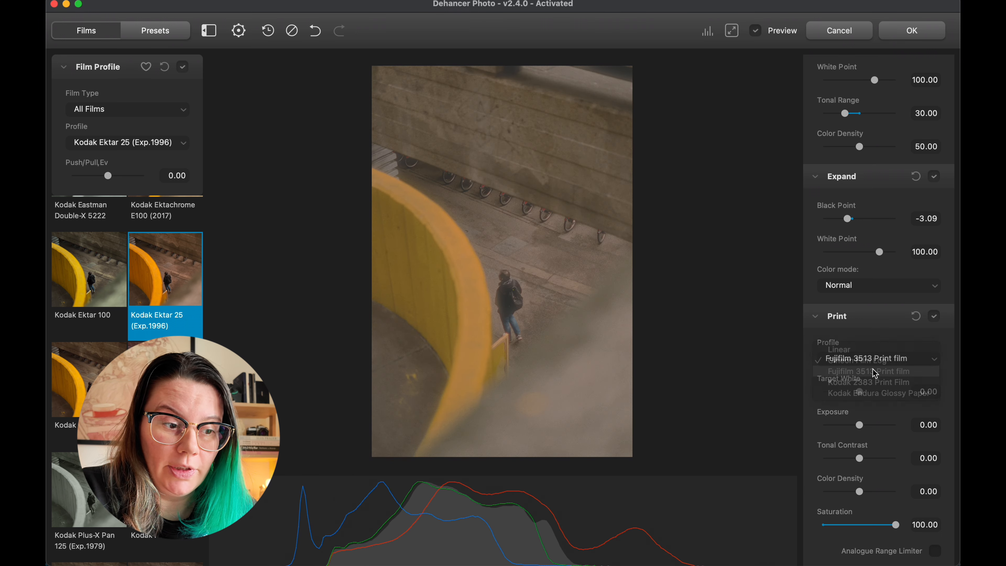
{"action": "scroll", "coordinate": [871, 362], "scroll_direction": "down", "scroll_amount": 1}
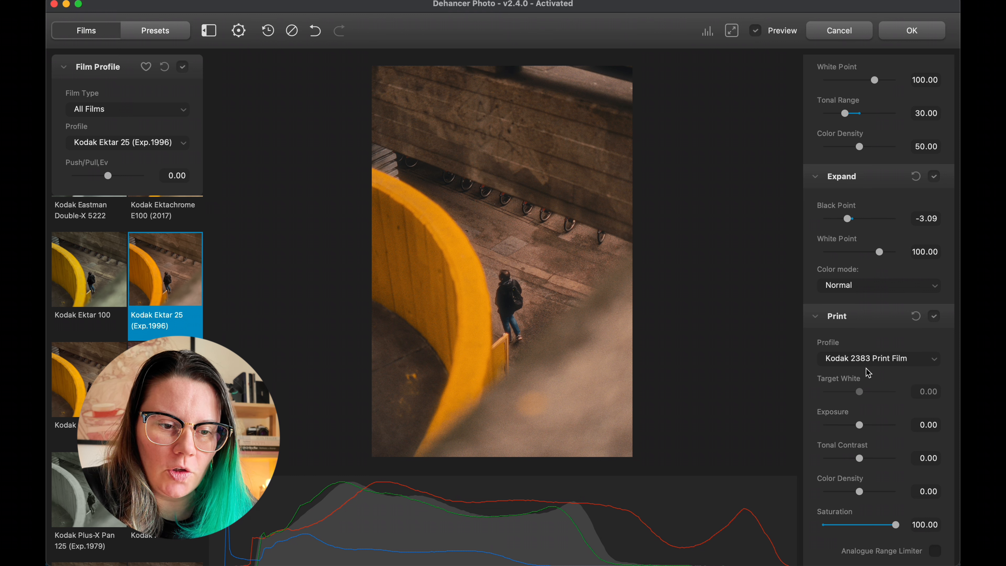
Set the Film Grain Size to 3.51 and Amount to 19.45
{"action": "scroll", "coordinate": [889, 420], "scroll_direction": "down", "scroll_amount": 10}
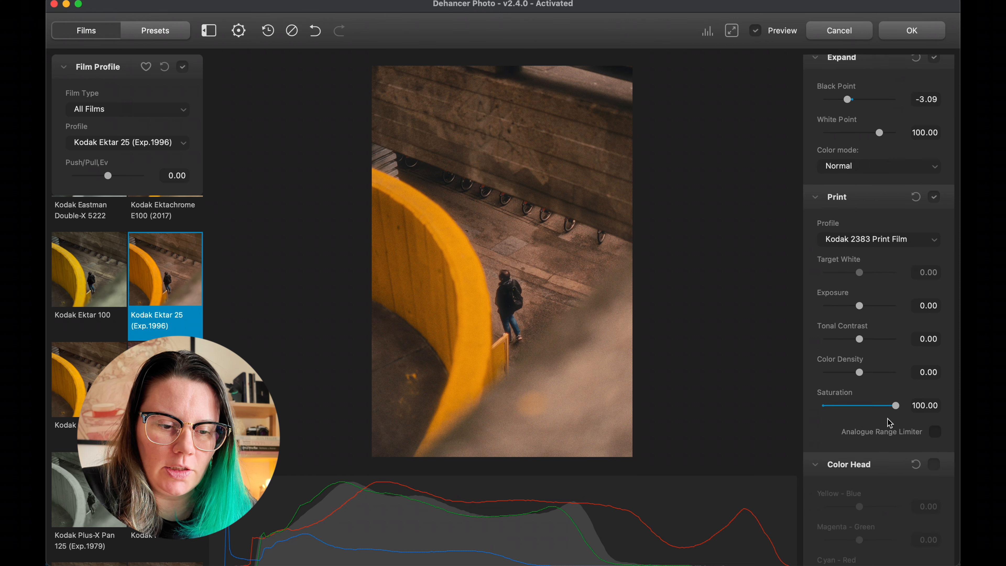
{"action": "scroll", "coordinate": [889, 423], "scroll_direction": "down", "scroll_amount": 5}
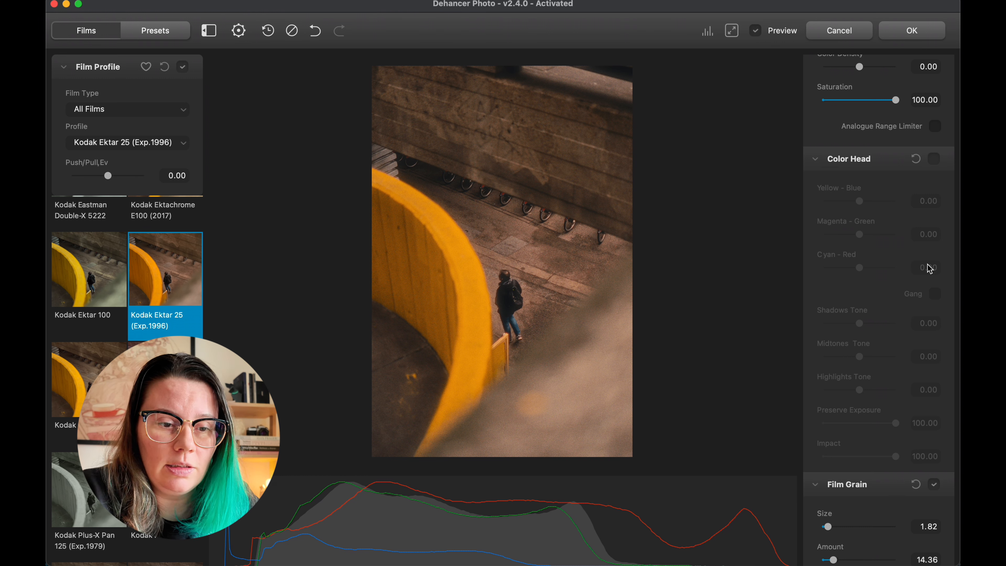
{"action": "scroll", "coordinate": [929, 269], "scroll_direction": "down", "scroll_amount": 6}
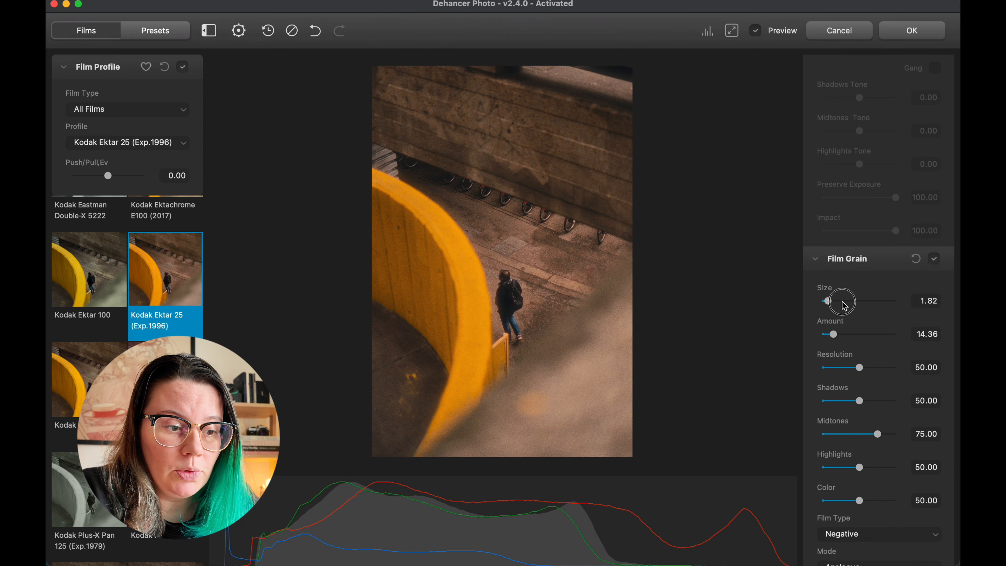
{"action": "left_click_drag", "start_coordinate": [842, 301], "coordinate": [838, 337]}
Try the Positive film type and the Digital (experimental) mode for Film Grain, and restore Negative and Analogue
{"action": "scroll", "coordinate": [839, 337], "scroll_direction": "down", "scroll_amount": 5}
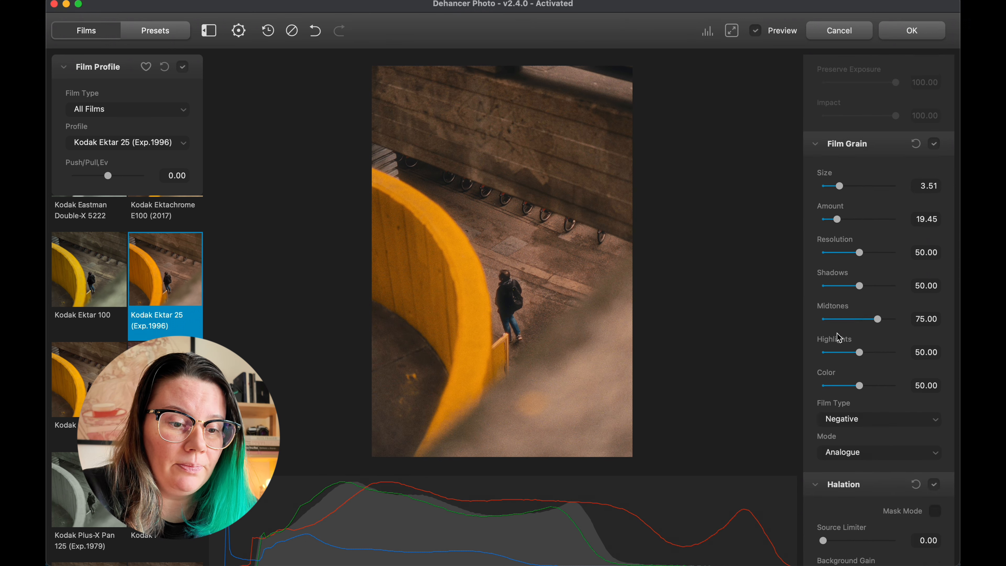
{"action": "left_click", "coordinate": [867, 337]}
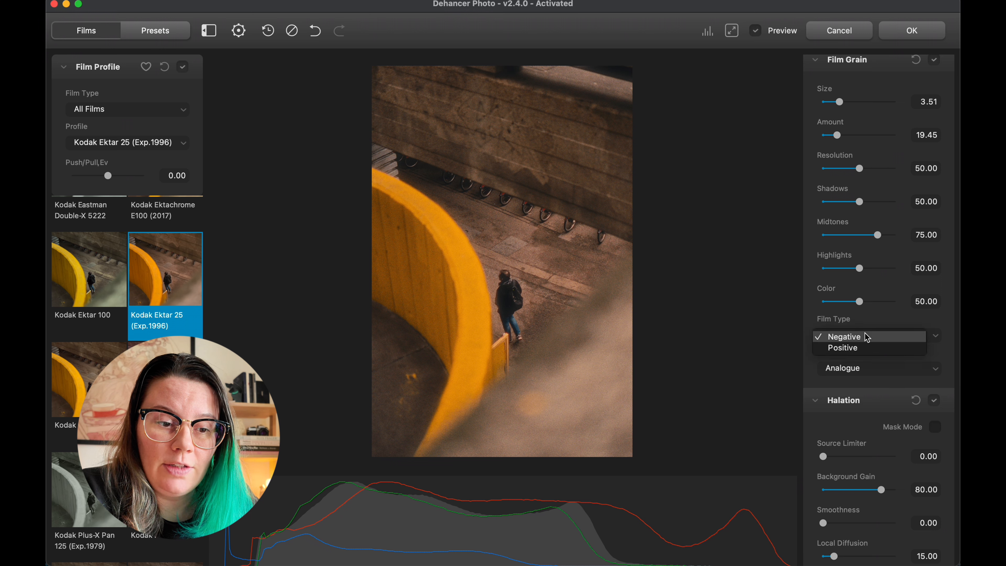
{"action": "left_click", "coordinate": [858, 348]}
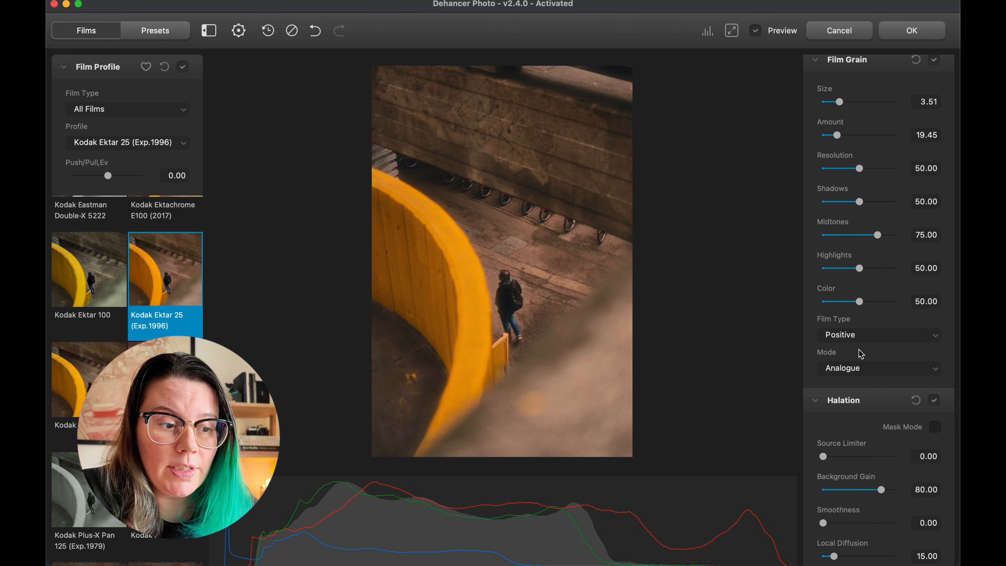
{"action": "left_click", "coordinate": [860, 336]}
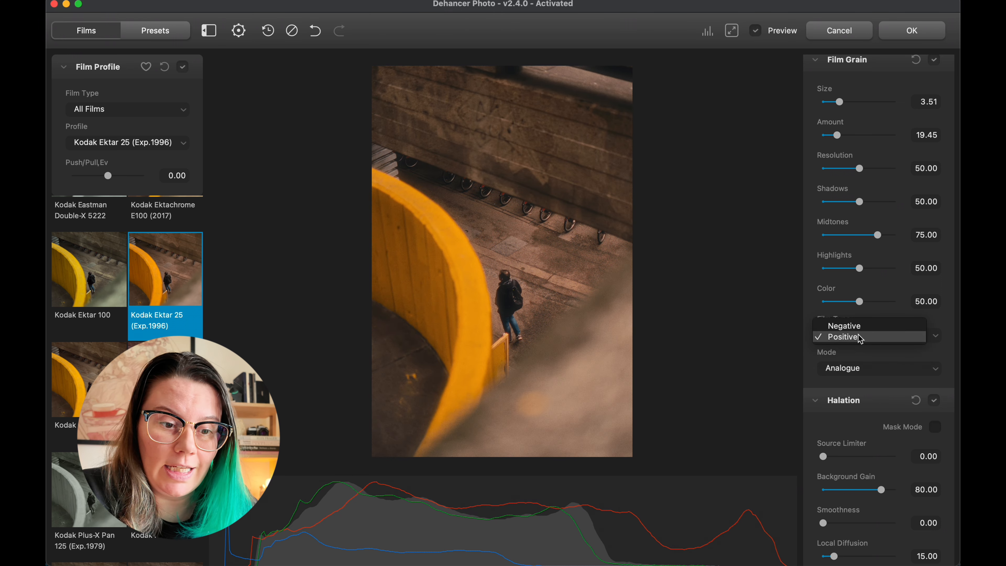
{"action": "left_click", "coordinate": [861, 329]}
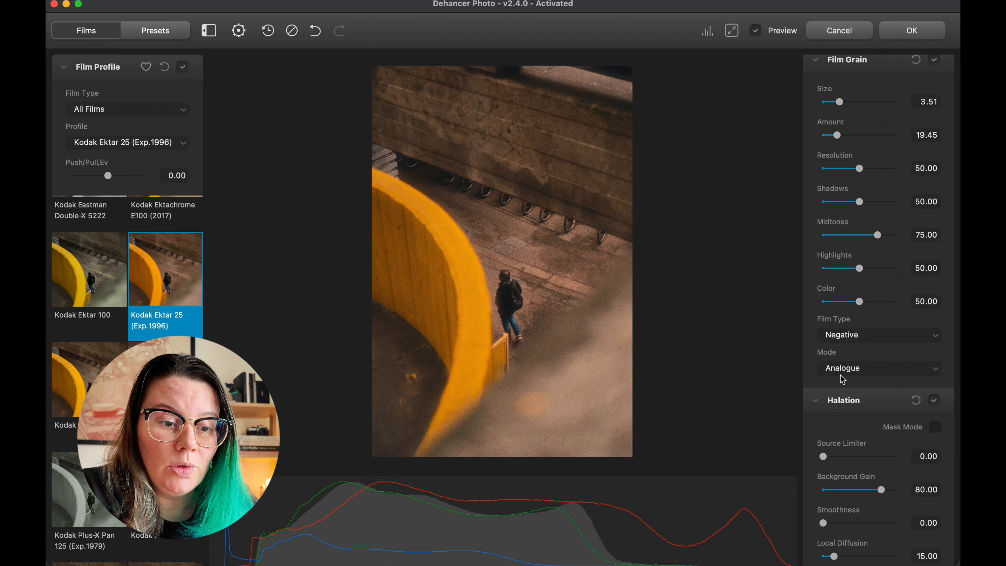
{"action": "left_click", "coordinate": [848, 370]}
{"action": "left_click", "coordinate": [865, 381]}
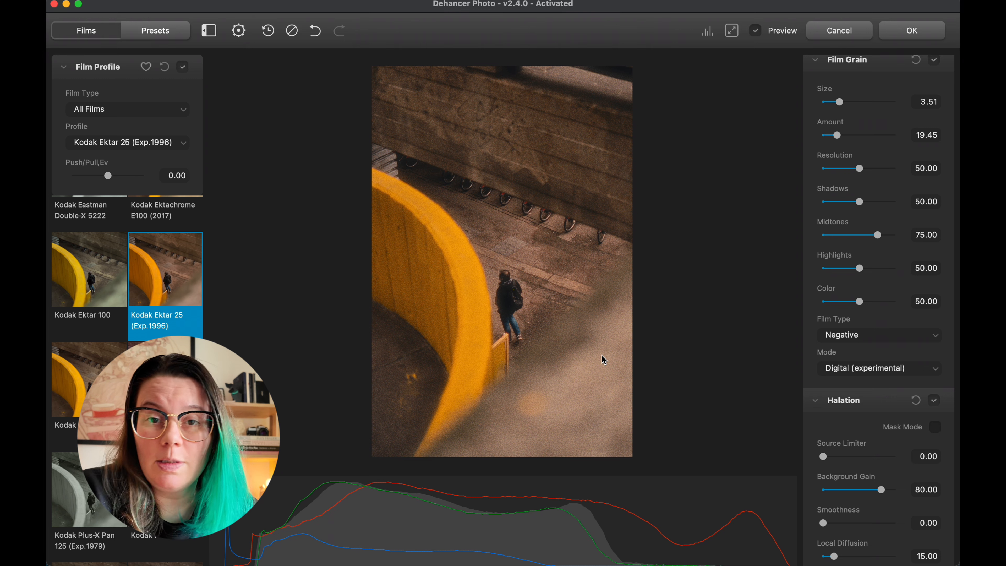
{"action": "left_click", "coordinate": [864, 375]}
{"action": "left_click", "coordinate": [866, 355]}
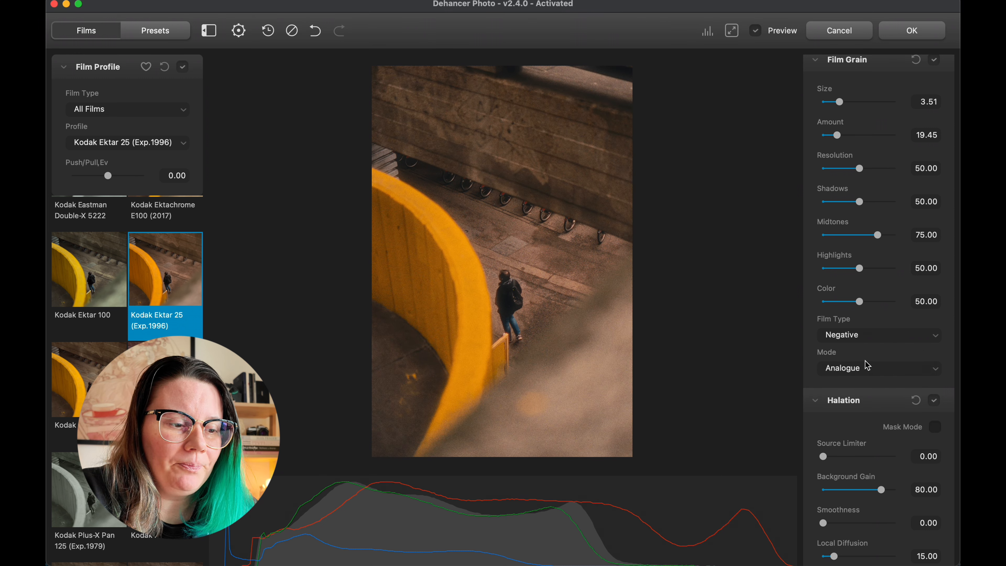
Using the Halation mask as a guide, set the Halation Smoothness to 21.90, Global Diffusion to 53.26 and Amplify to 68.45
{"action": "scroll", "coordinate": [867, 365], "scroll_direction": "down", "scroll_amount": 3}
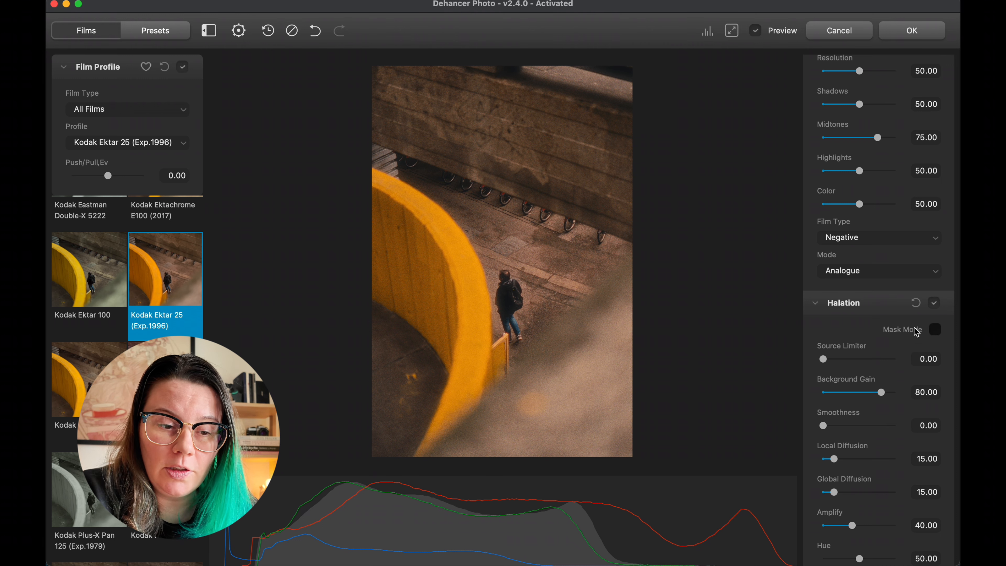
{"action": "left_click", "coordinate": [936, 330]}
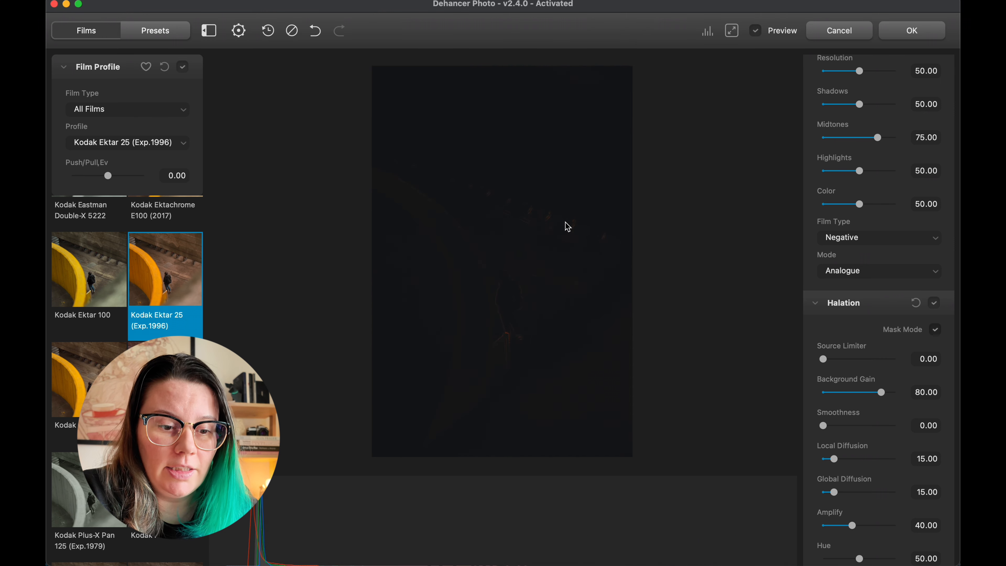
{"action": "left_click_drag", "start_coordinate": [854, 493], "coordinate": [852, 492]}
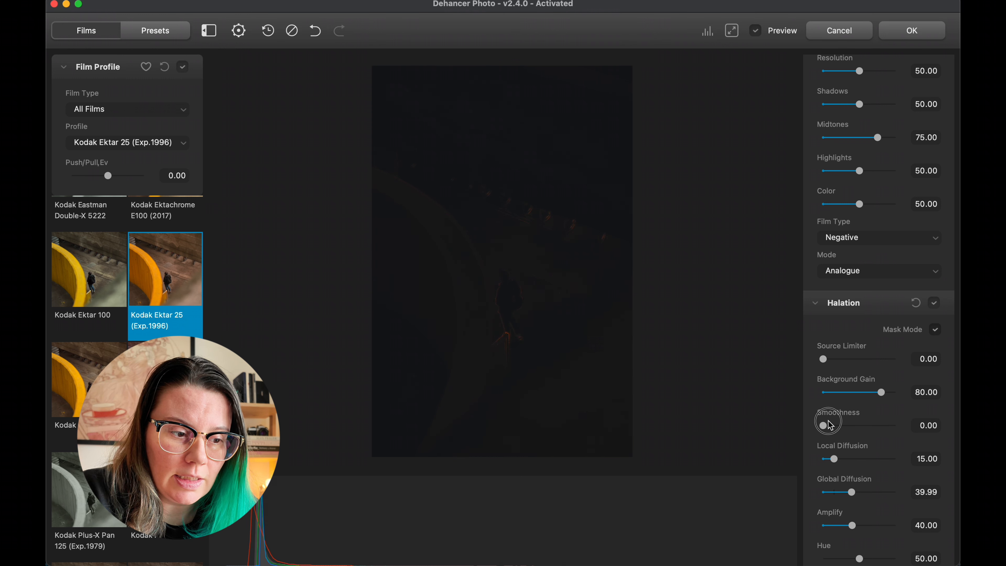
{"action": "left_click_drag", "start_coordinate": [823, 425], "coordinate": [841, 425]}
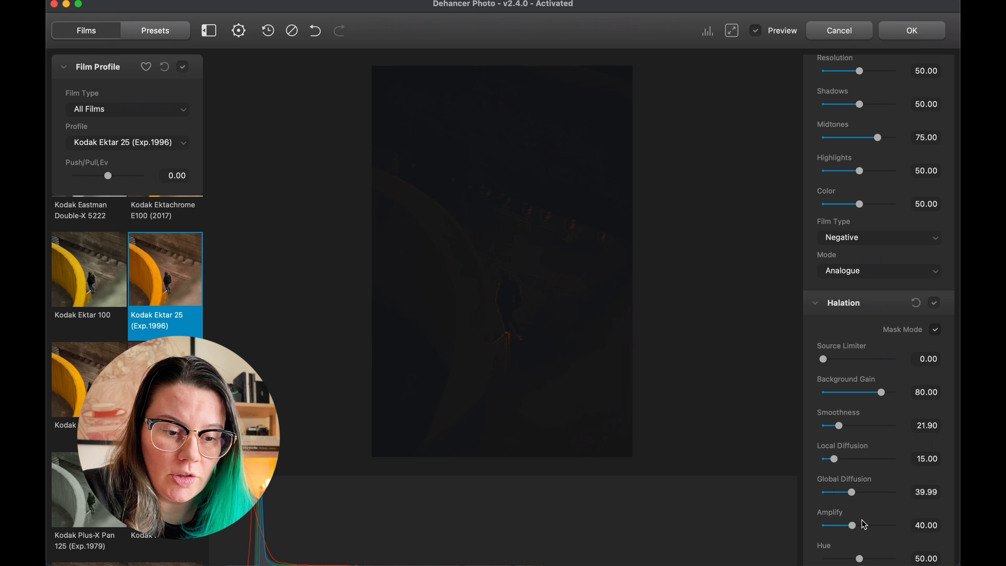
{"action": "scroll", "coordinate": [856, 546], "scroll_direction": "down", "scroll_amount": 1}
{"action": "left_click_drag", "start_coordinate": [852, 509], "coordinate": [862, 477]}
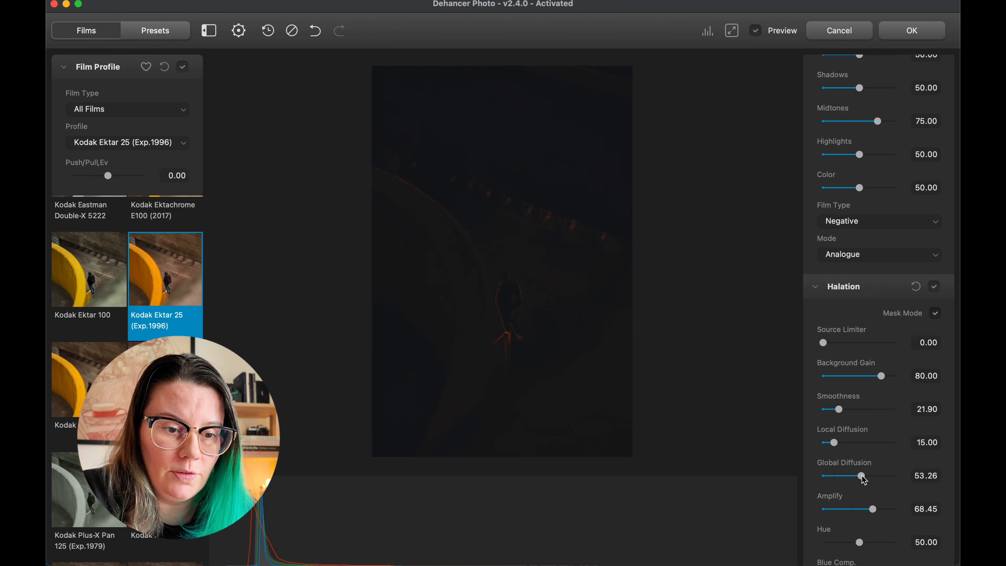
{"action": "left_click", "coordinate": [935, 314]}
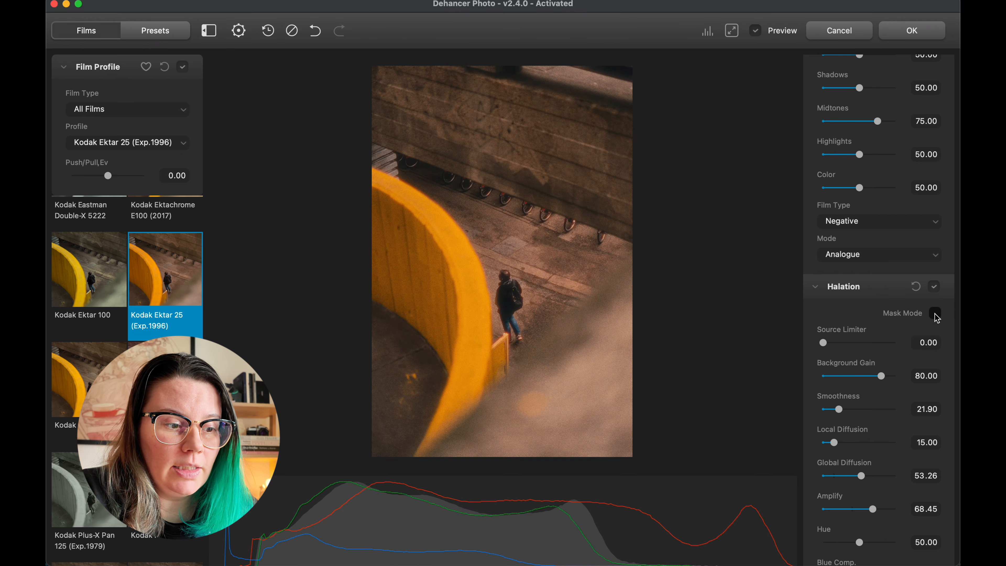
Compare the photo with Halation off and on, and set the Halation Amplify to 32.68
{"action": "left_click", "coordinate": [934, 287]}
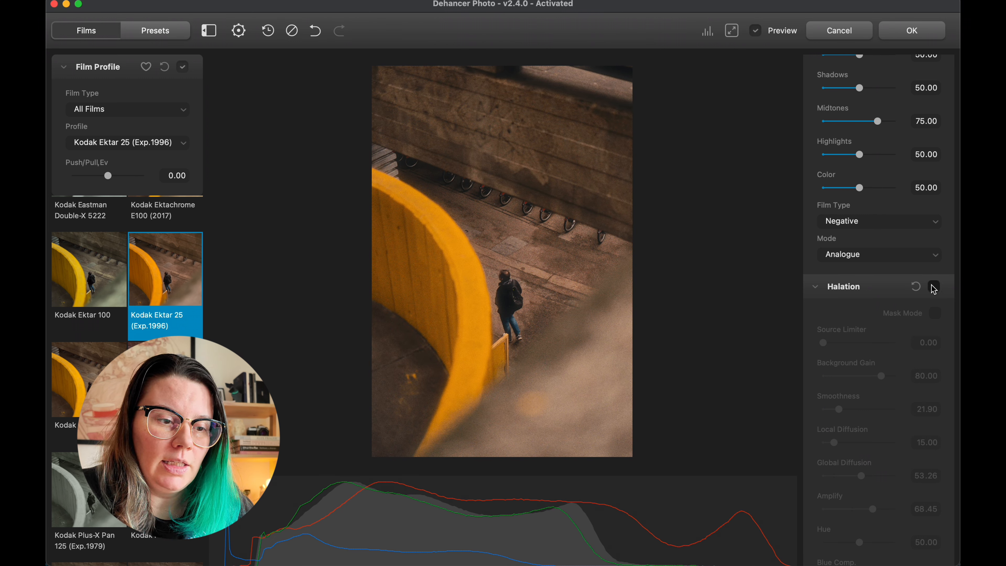
{"action": "left_click", "coordinate": [934, 287]}
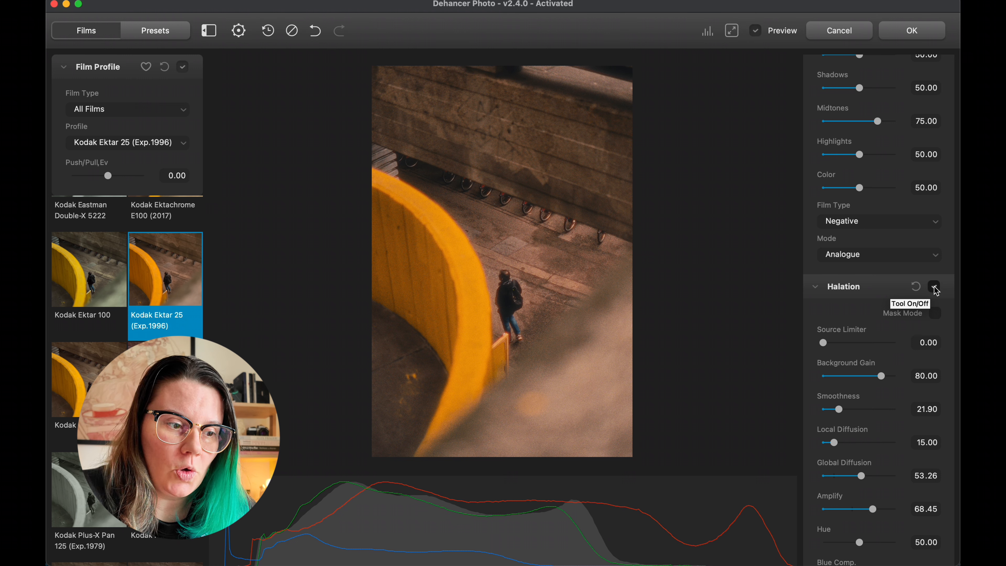
{"action": "left_click", "coordinate": [936, 289]}
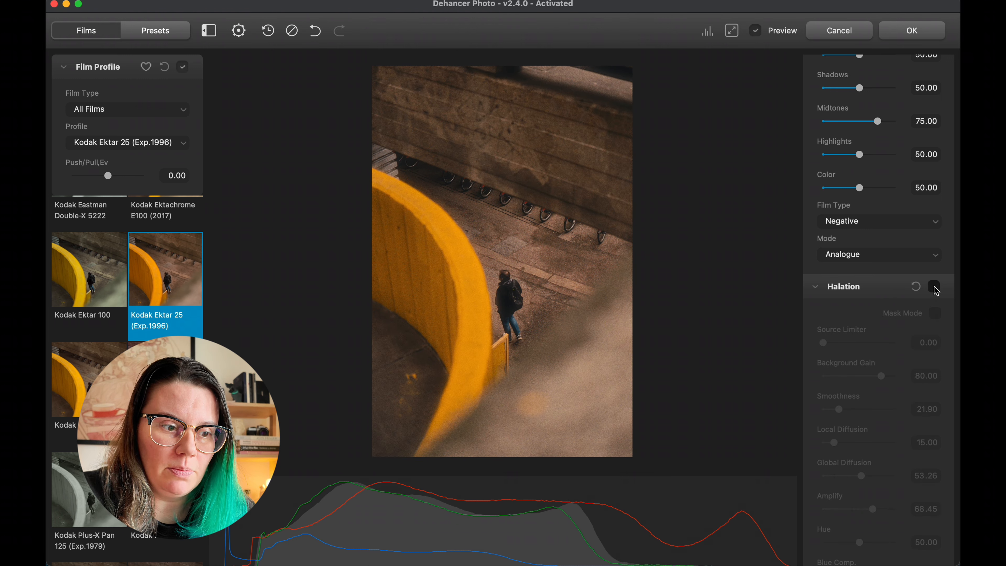
{"action": "left_click", "coordinate": [935, 288]}
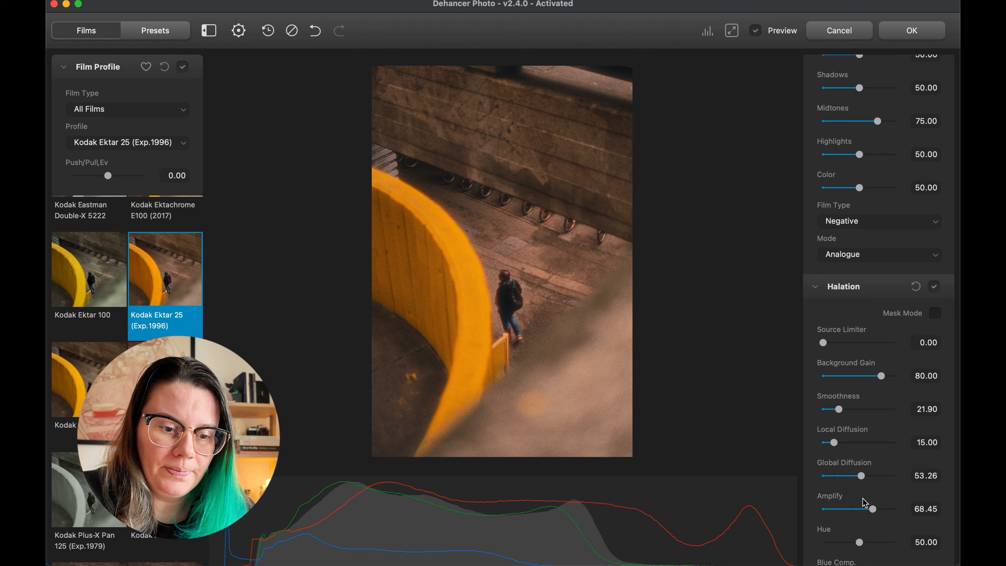
{"action": "left_click_drag", "start_coordinate": [874, 512], "coordinate": [848, 511]}
Show the Bloom mask, and set the Bloom Source Limiter to 62.27 and Highlights to 100
{"action": "scroll", "coordinate": [849, 512], "scroll_direction": "down", "scroll_amount": 8}
{"action": "scroll", "coordinate": [846, 508], "scroll_direction": "down", "scroll_amount": 1}
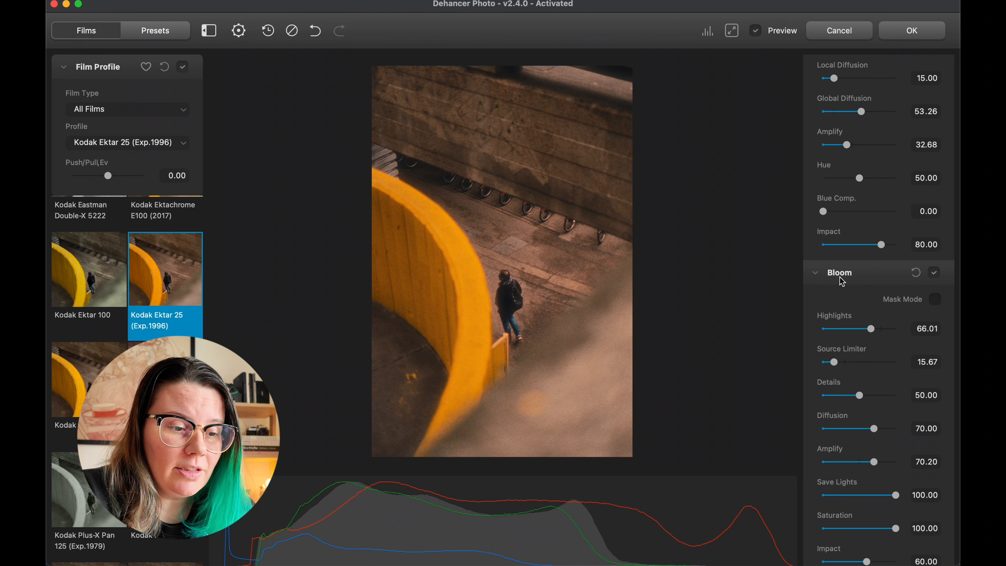
{"action": "left_click", "coordinate": [935, 300]}
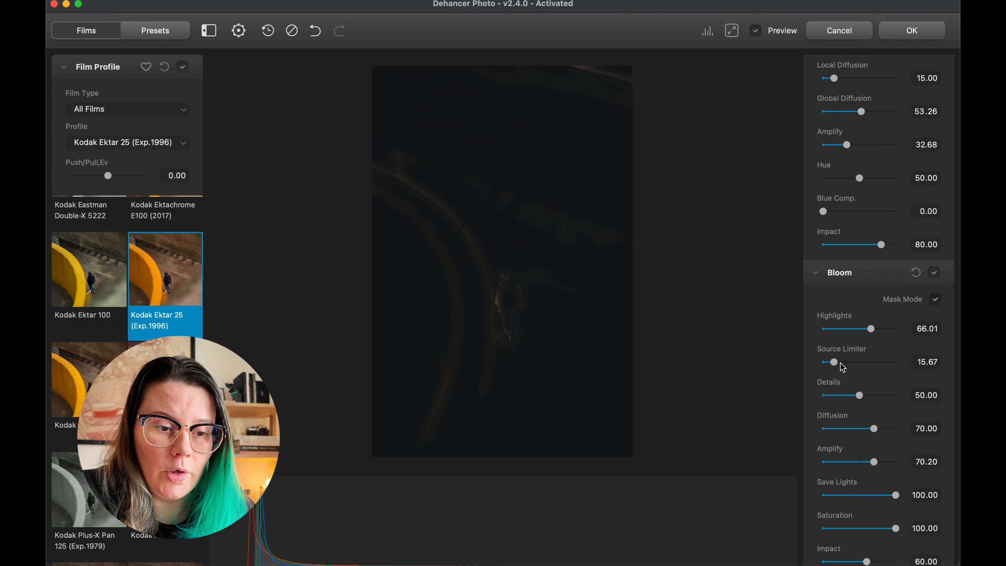
{"action": "left_click_drag", "start_coordinate": [839, 362], "coordinate": [869, 365]}
{"action": "left_click_drag", "start_coordinate": [871, 329], "coordinate": [896, 328]}
Set the Bloom Impact to 93.21, Diffusion and Details to 100 and Source Limiter to 97.59, and hide the mask
{"action": "scroll", "coordinate": [873, 404], "scroll_direction": "down", "scroll_amount": 3}
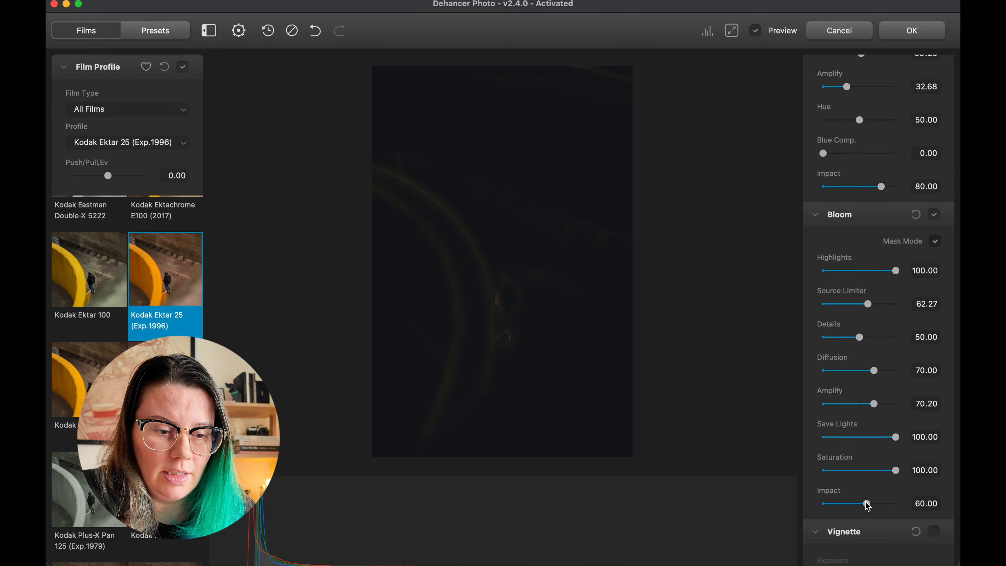
{"action": "left_click_drag", "start_coordinate": [868, 504], "coordinate": [891, 505]}
{"action": "left_click_drag", "start_coordinate": [874, 370], "coordinate": [911, 369]}
{"action": "left_click_drag", "start_coordinate": [860, 337], "coordinate": [911, 336]}
{"action": "left_click_drag", "start_coordinate": [867, 303], "coordinate": [894, 304]}
{"action": "left_click", "coordinate": [936, 241]}
{"action": "left_click", "coordinate": [936, 242]}
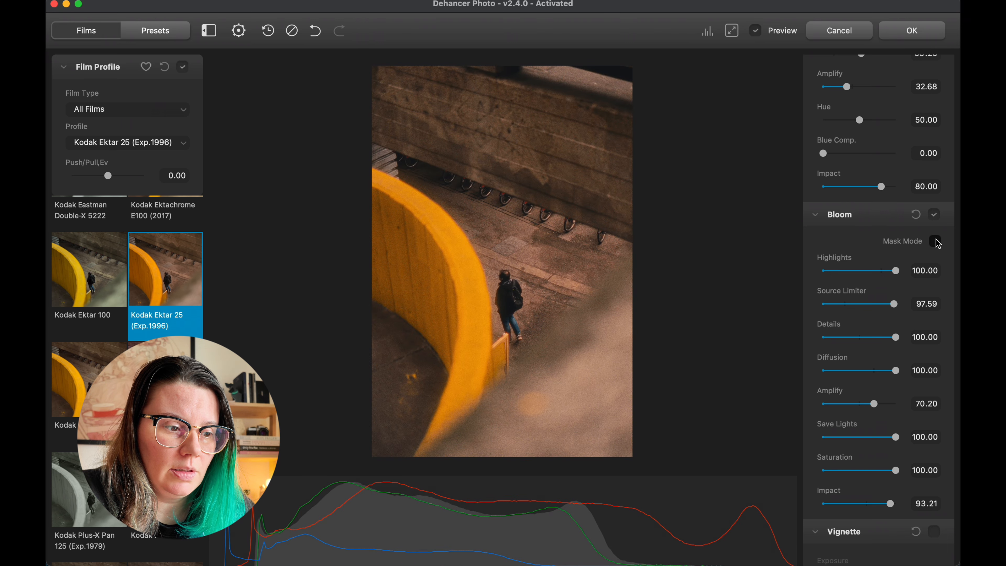
Compare the photo with Bloom off and on, recheck the Bloom mask, and leave Bloom turned off
{"action": "left_click", "coordinate": [935, 215]}
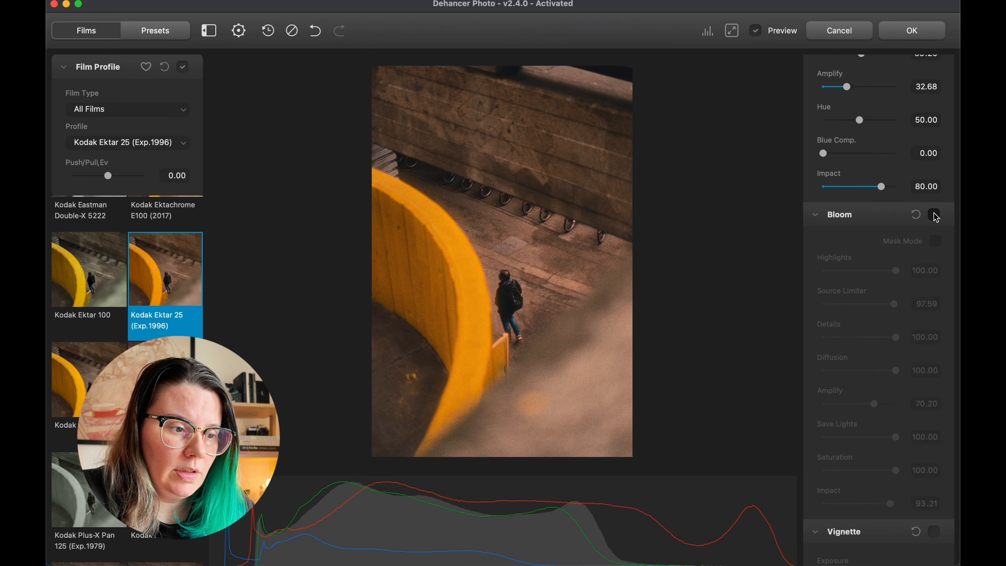
{"action": "left_click", "coordinate": [934, 214]}
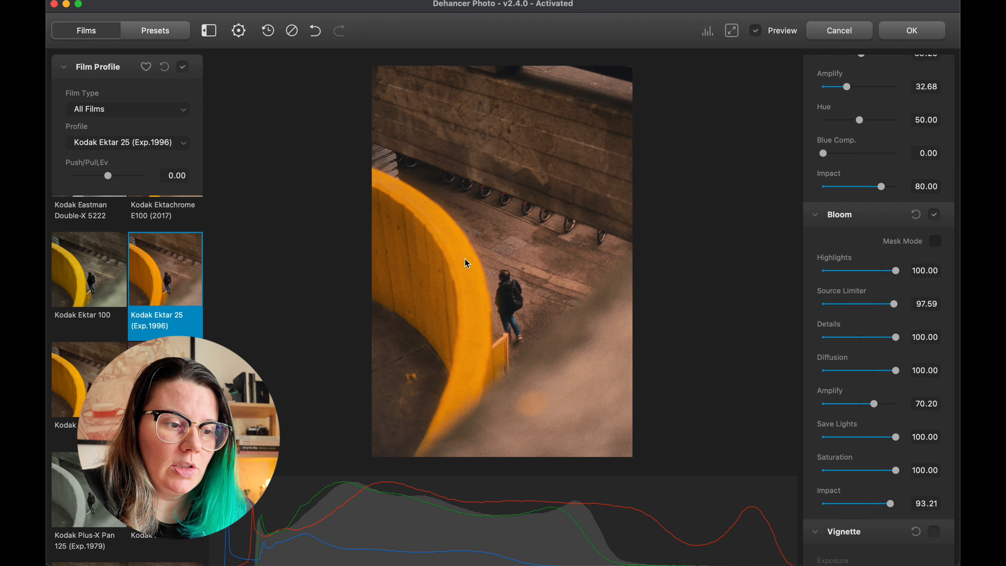
{"action": "left_click", "coordinate": [933, 242]}
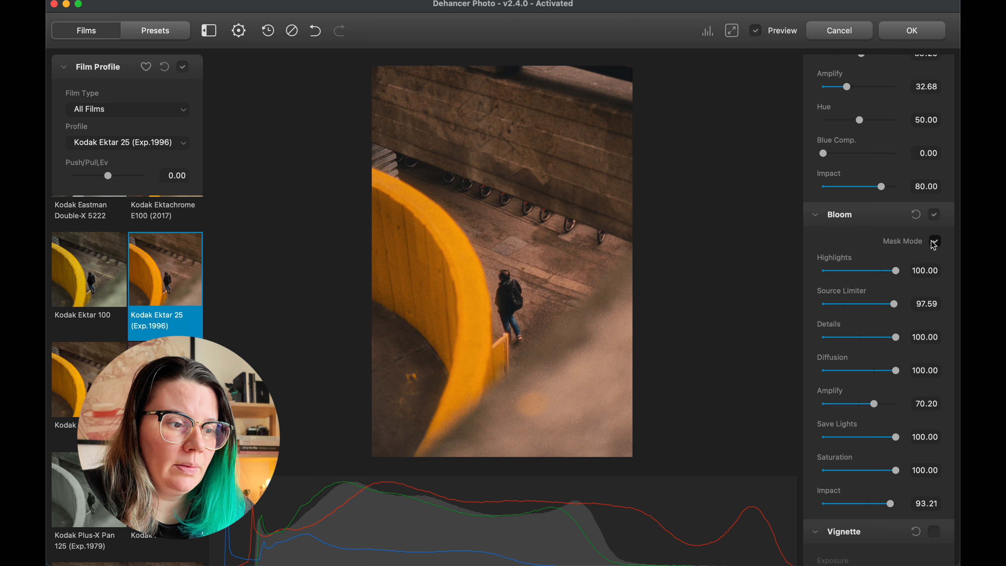
{"action": "left_click", "coordinate": [935, 214]}
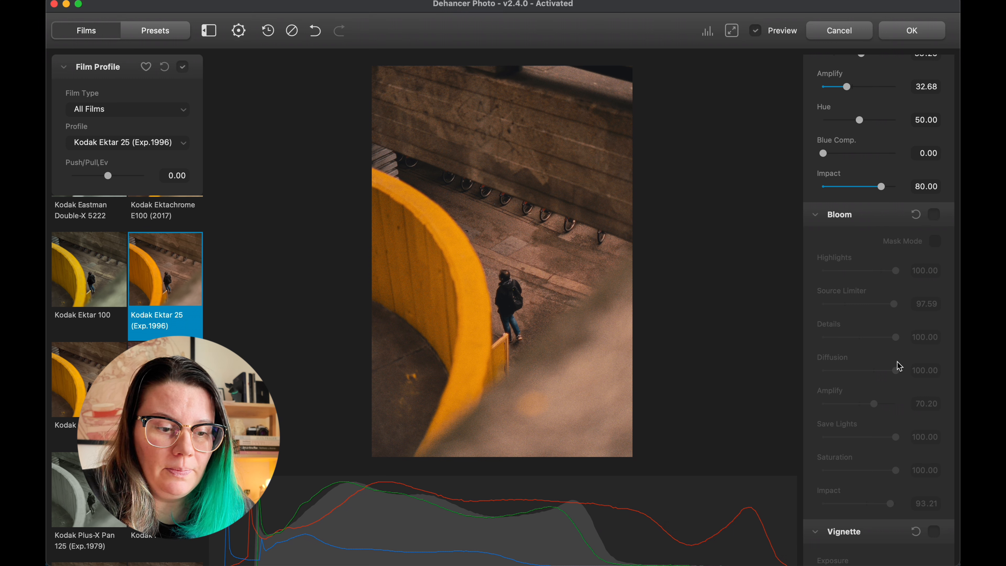
{"action": "scroll", "coordinate": [885, 400], "scroll_direction": "down", "scroll_amount": 5}
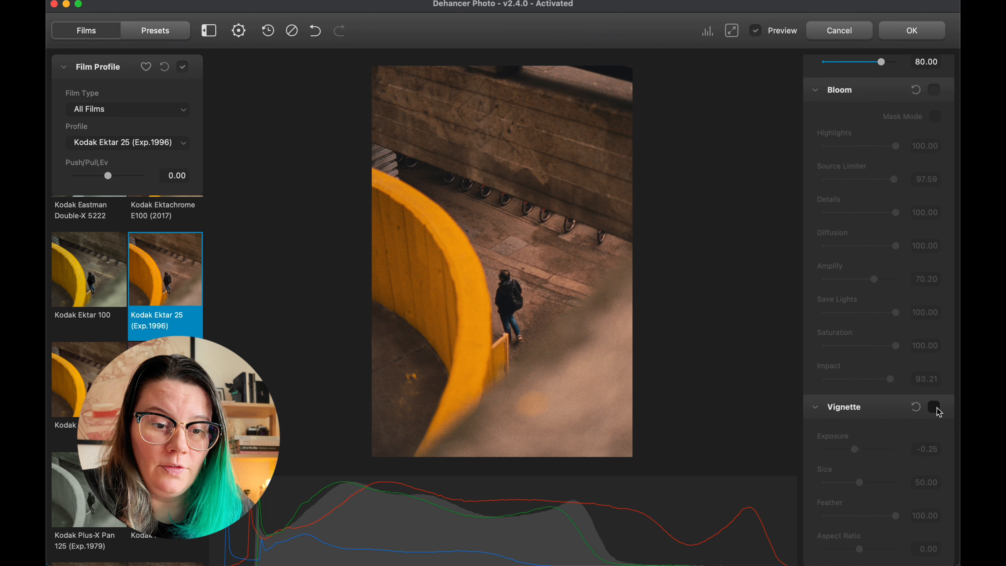
Try a Vignette with Exposure at -0.69 on the photo, and turn the Vignette back off
{"action": "left_click", "coordinate": [933, 407]}
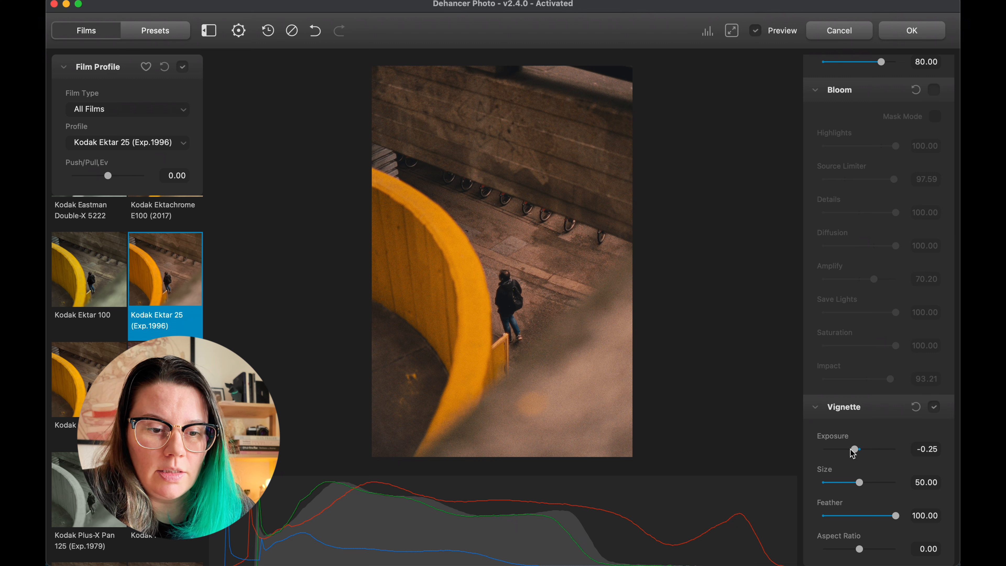
{"action": "left_click_drag", "start_coordinate": [855, 450], "coordinate": [846, 449]}
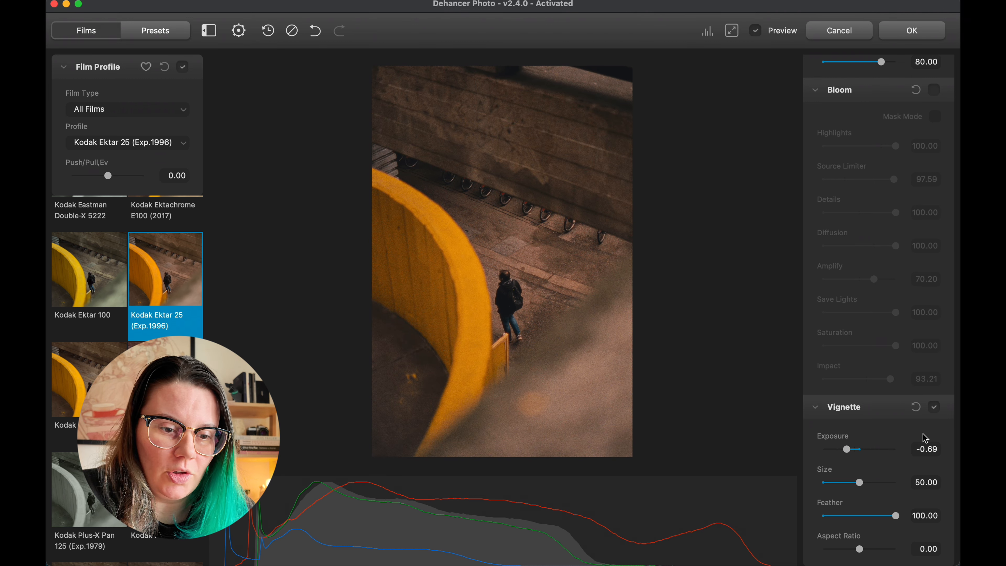
{"action": "left_click", "coordinate": [934, 408]}
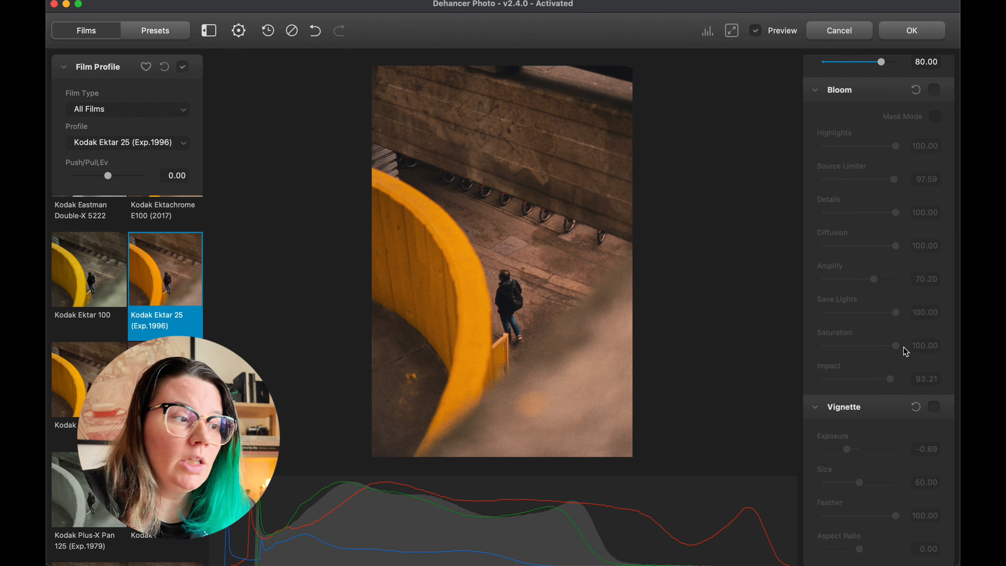
Start a new preset named Kodak Ektar 25 (Exp.1996) LONDON from the current settings, and cancel it
{"action": "left_click", "coordinate": [163, 35]}
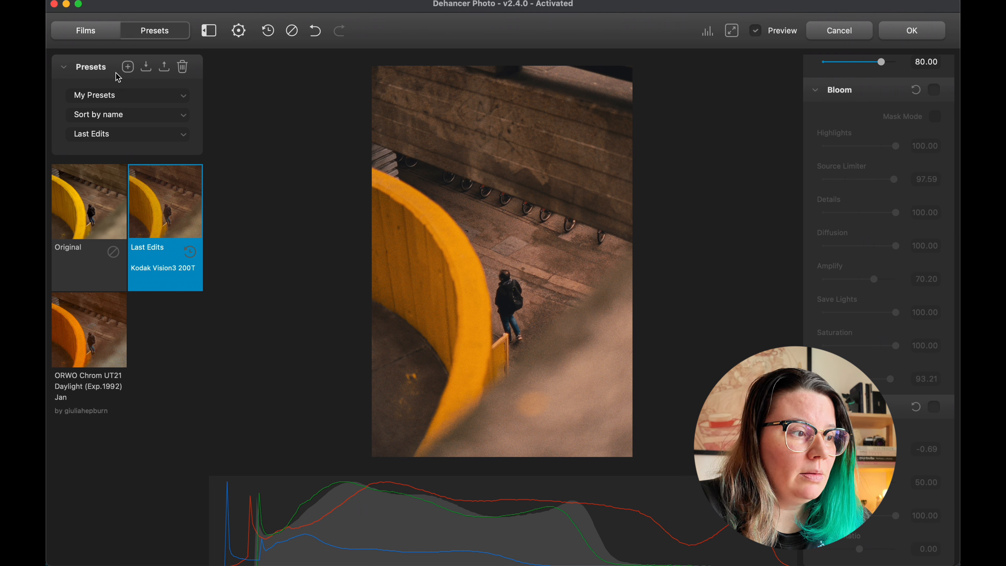
{"action": "left_click", "coordinate": [128, 66]}
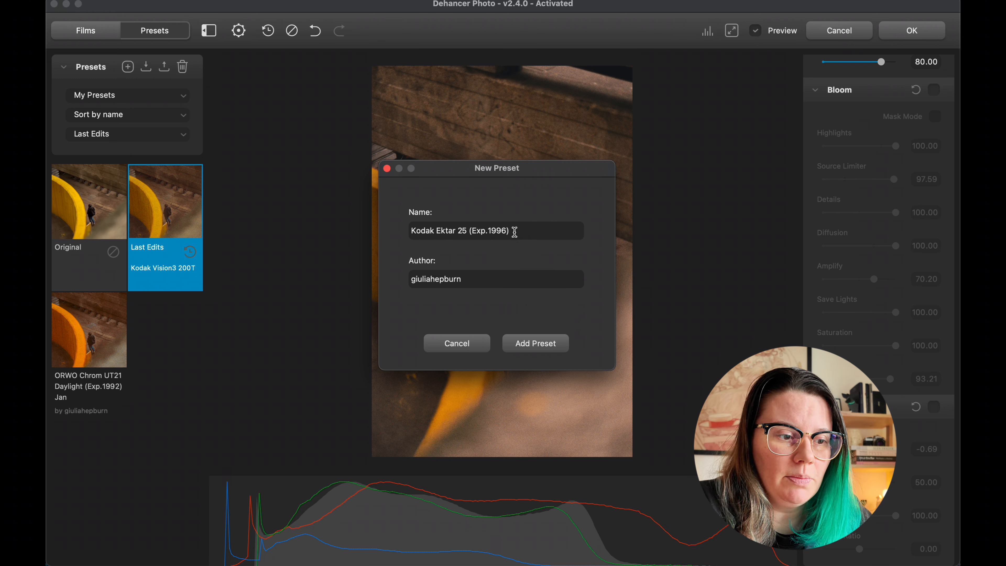
{"action": "type", "text": "LONDON"}
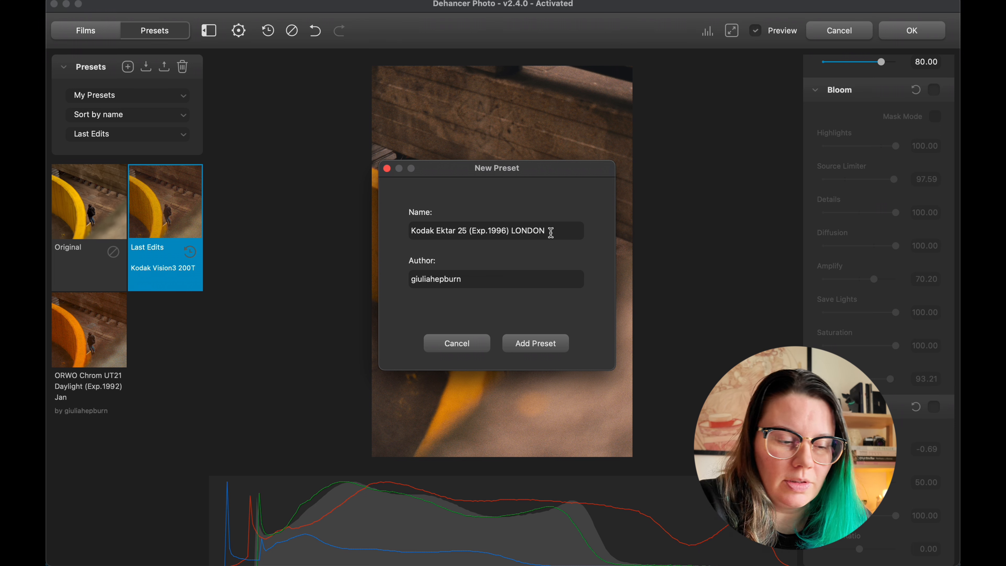
{"action": "left_click", "coordinate": [467, 346]}
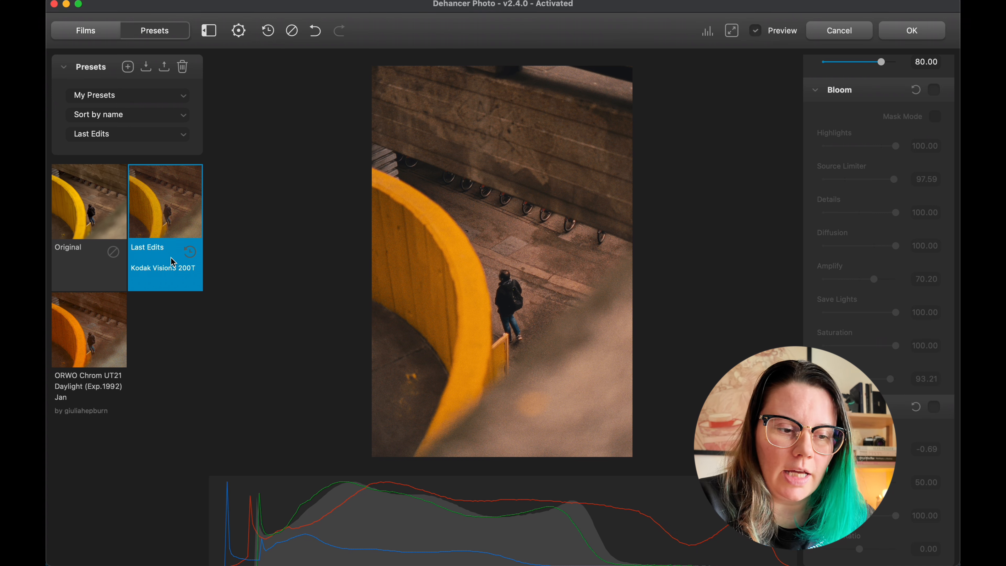
Apply the Dehancer edit, compare the result with the original in Lightroom's Survey view, and assign the green label
{"action": "left_click", "coordinate": [911, 30]}
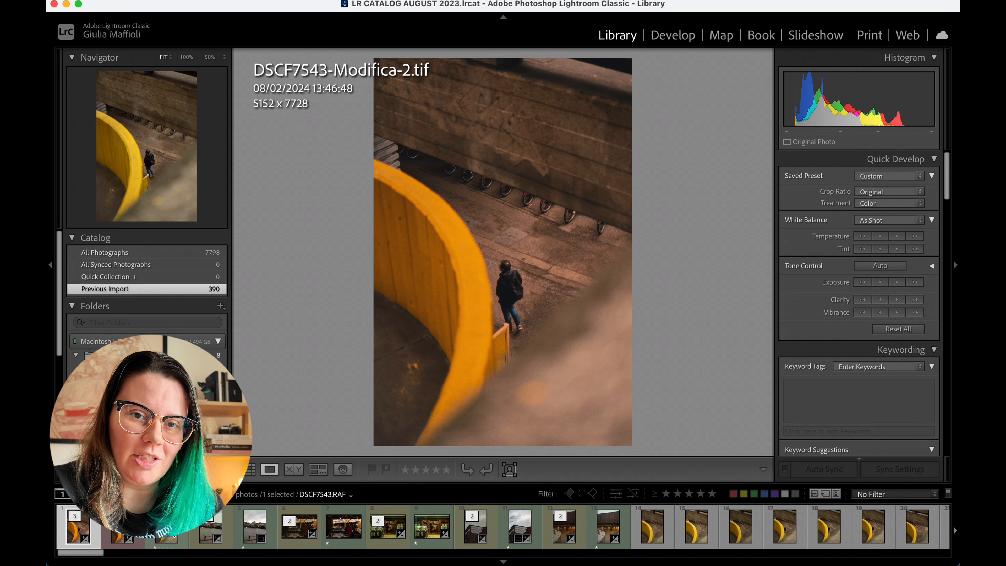
{"action": "left_click", "coordinate": [174, 535], "text": "super"}
{"action": "key", "text": "n"}
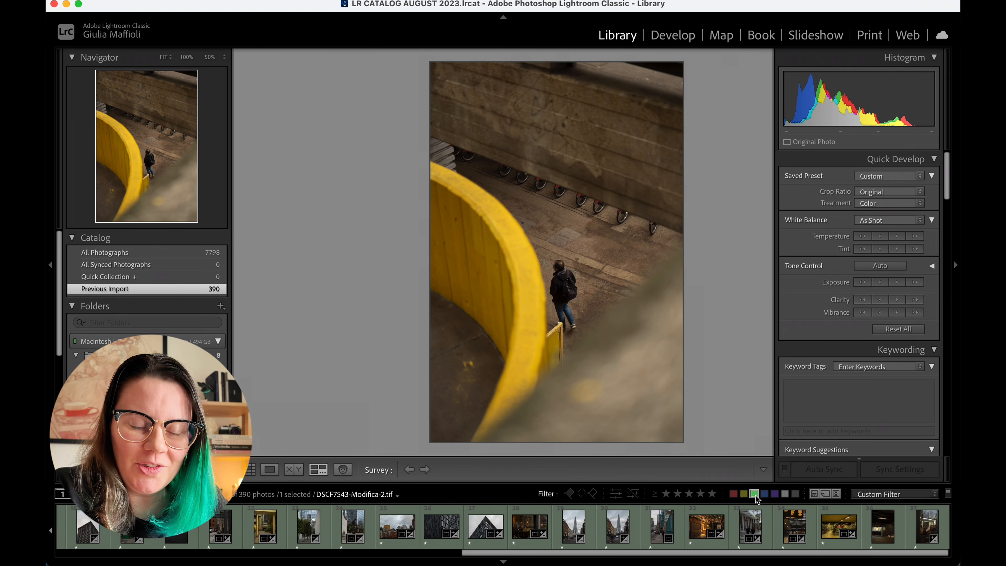
{"action": "key", "text": "8"}
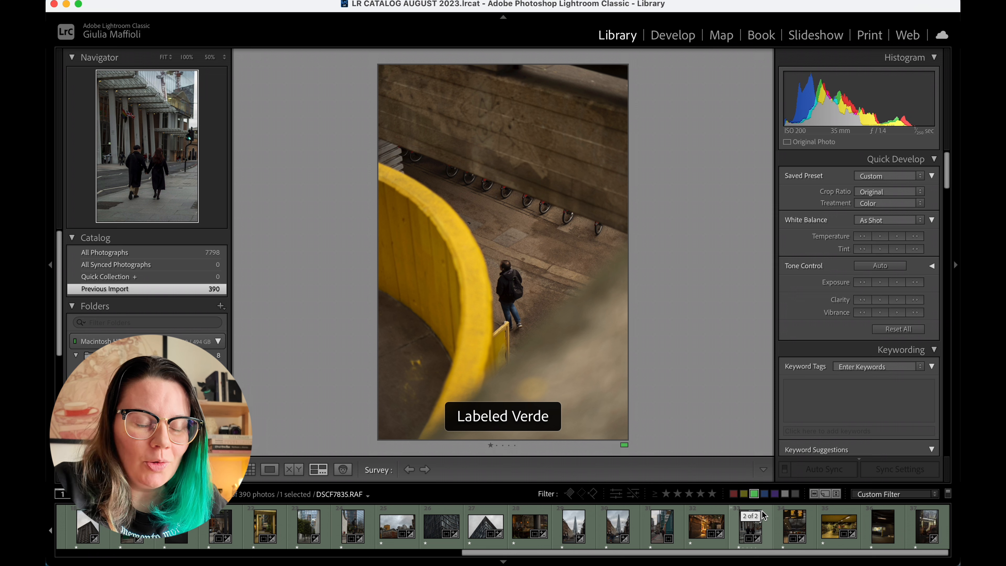
Open the green-labelled night kiosk photo DSCF7880.RAF in Dehancer as a copy with Lightroom adjustments, and apply the ORWO Chrom UT21 Daylight (Exp.1992) Jan preset
{"action": "left_click", "coordinate": [886, 534]}
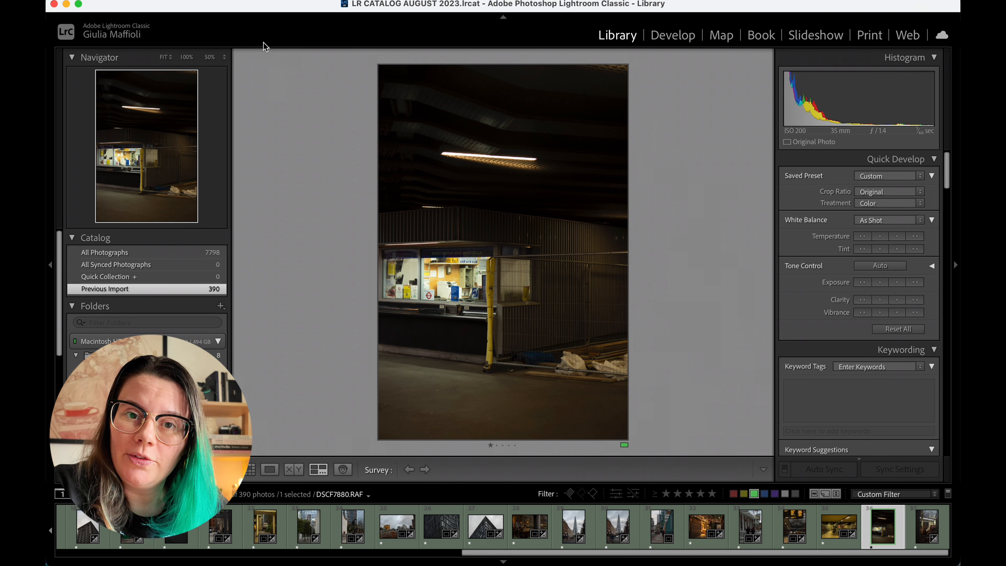
{"action": "left_click", "coordinate": [252, 0]}
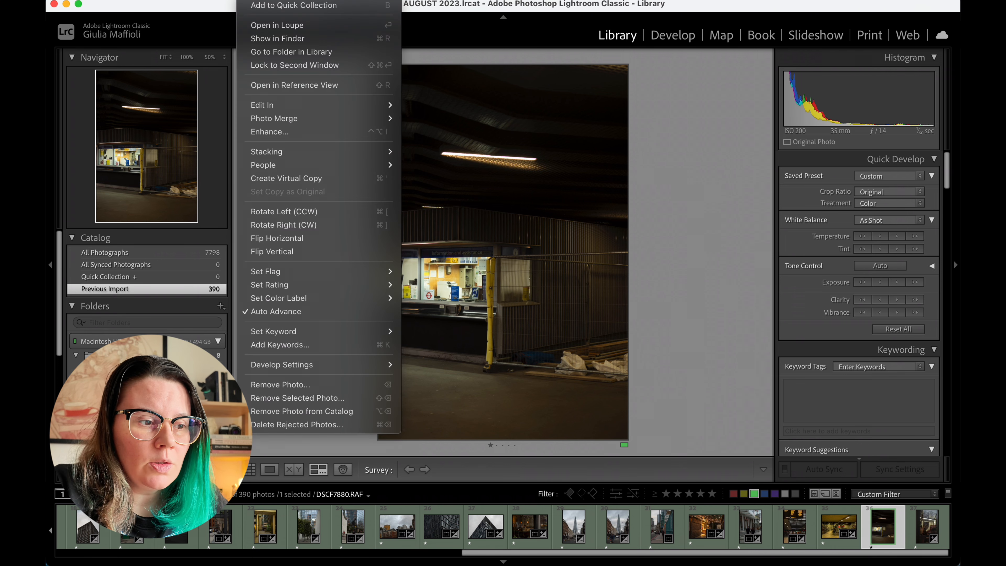
{"action": "mouse_move", "coordinate": [300, 105]}
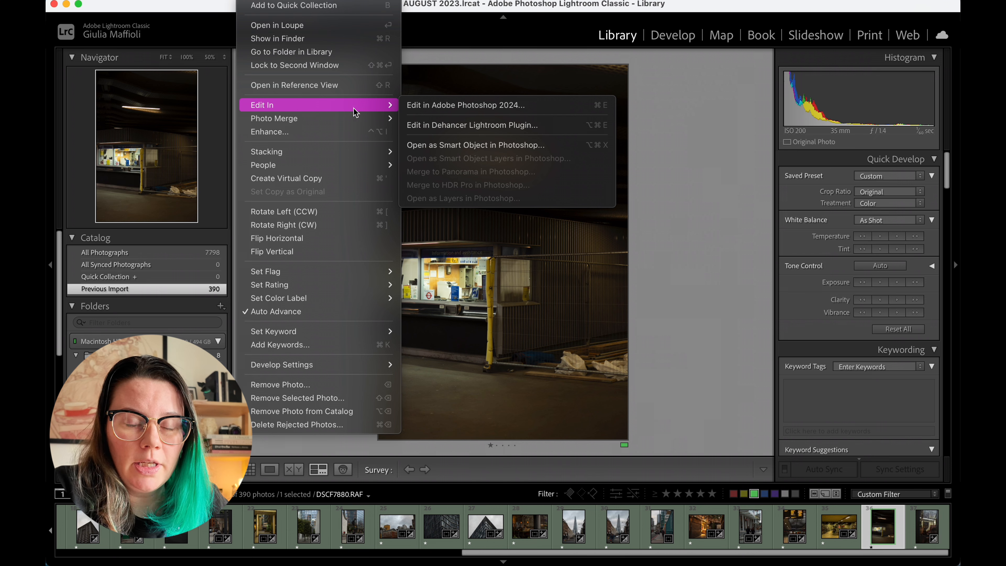
{"action": "left_click", "coordinate": [413, 125]}
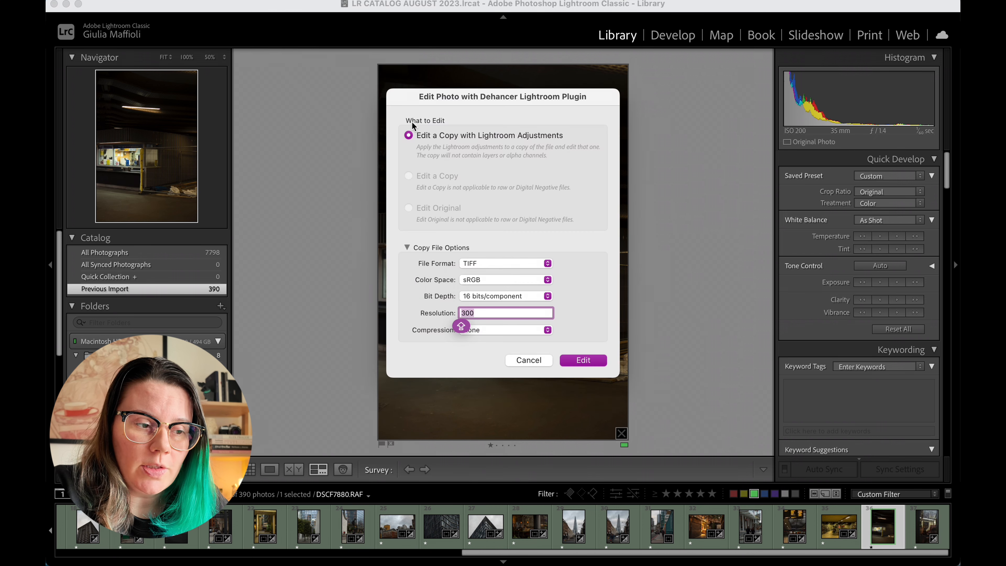
{"action": "key", "text": "Return"}
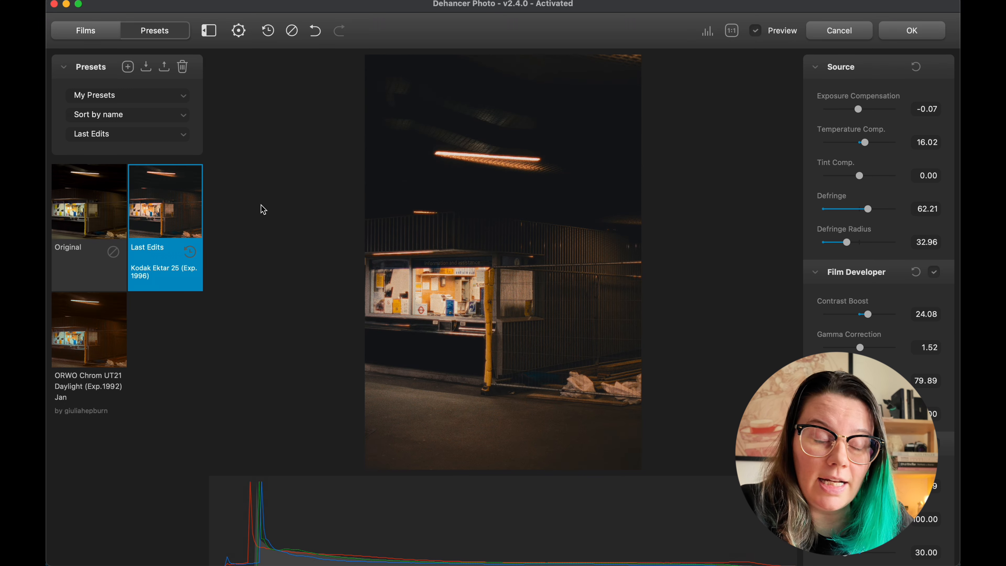
{"action": "left_click", "coordinate": [117, 350]}
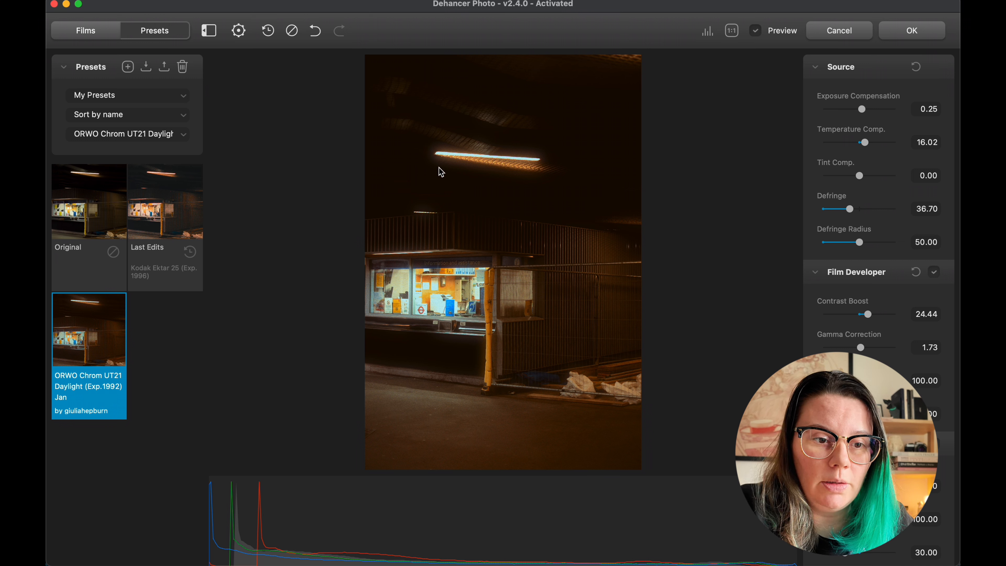
Using the Bloom mask, set Amplify to 88.44, Details to 66.96 and Source Limiter to 33.99, hide the mask, and compare with Preview off and on
{"action": "scroll", "coordinate": [873, 247], "scroll_direction": "down", "scroll_amount": 15}
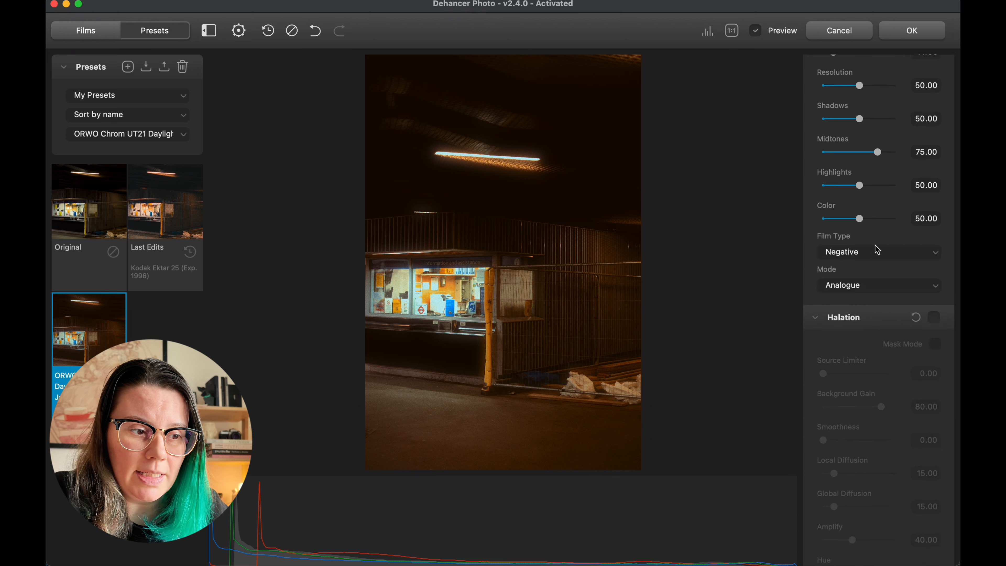
{"action": "left_click", "coordinate": [935, 142]}
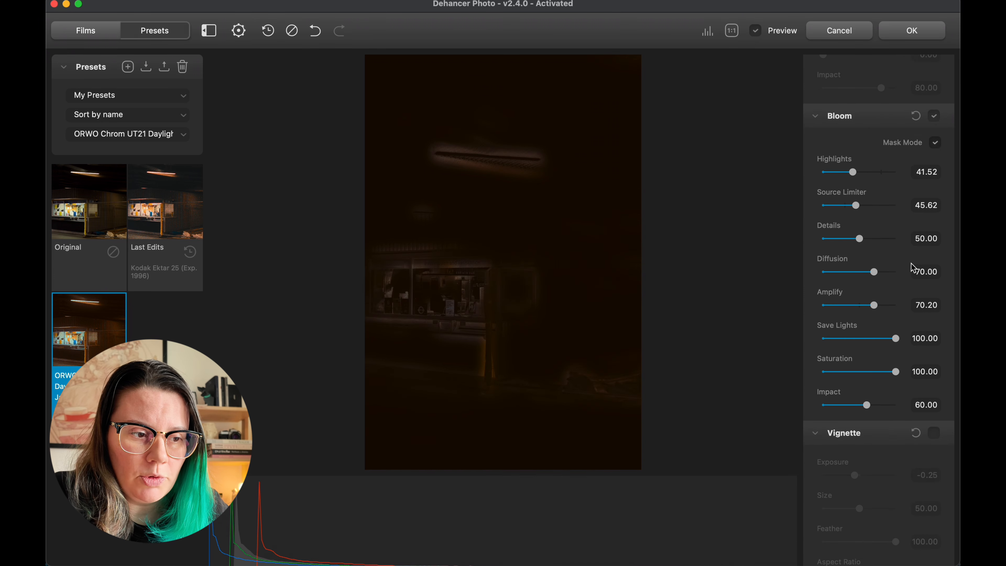
{"action": "left_click_drag", "start_coordinate": [874, 305], "coordinate": [889, 305]}
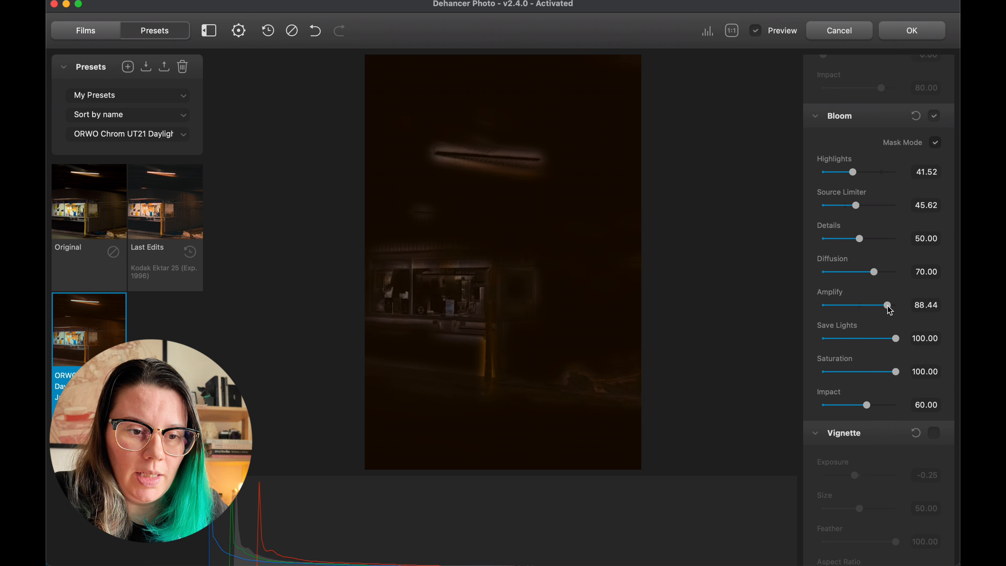
{"action": "left_click_drag", "start_coordinate": [866, 243], "coordinate": [874, 243]}
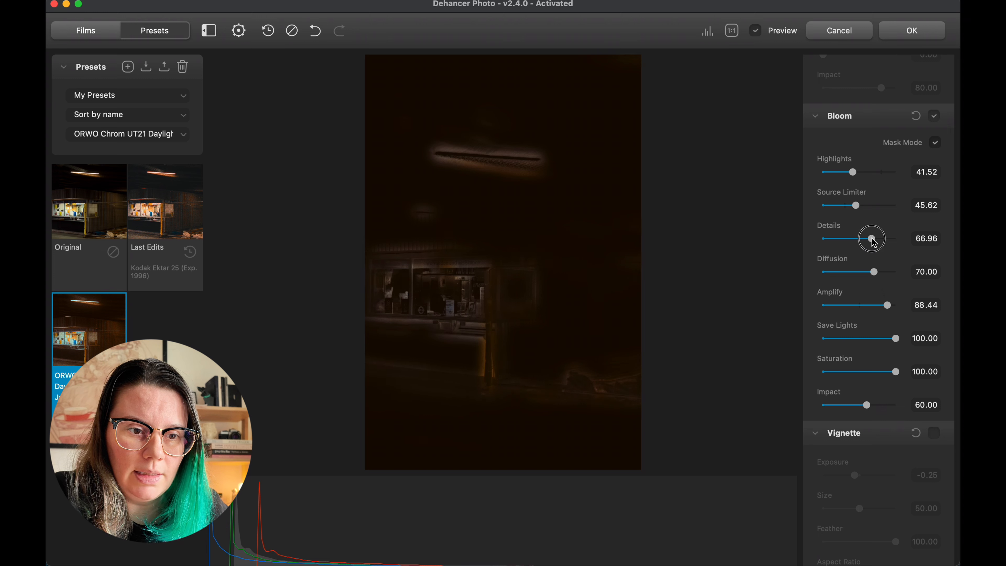
{"action": "mouse_move", "coordinate": [856, 205]}
{"action": "left_mouse_down"}
{"action": "mouse_move", "coordinate": [868, 208]}
{"action": "mouse_move", "coordinate": [848, 206]}
{"action": "left_mouse_up"}
{"action": "left_click", "coordinate": [935, 142]}
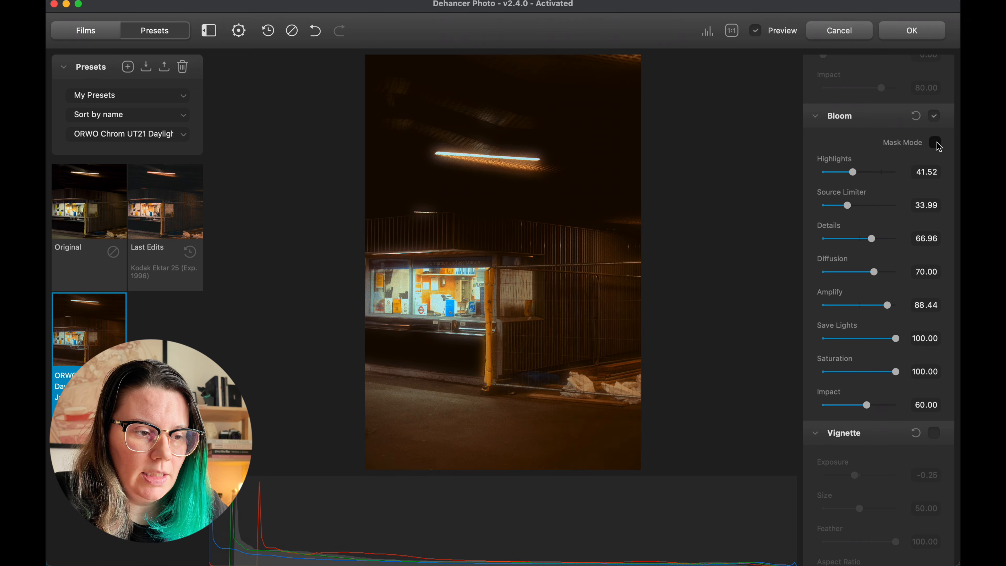
{"action": "key", "text": "p"}
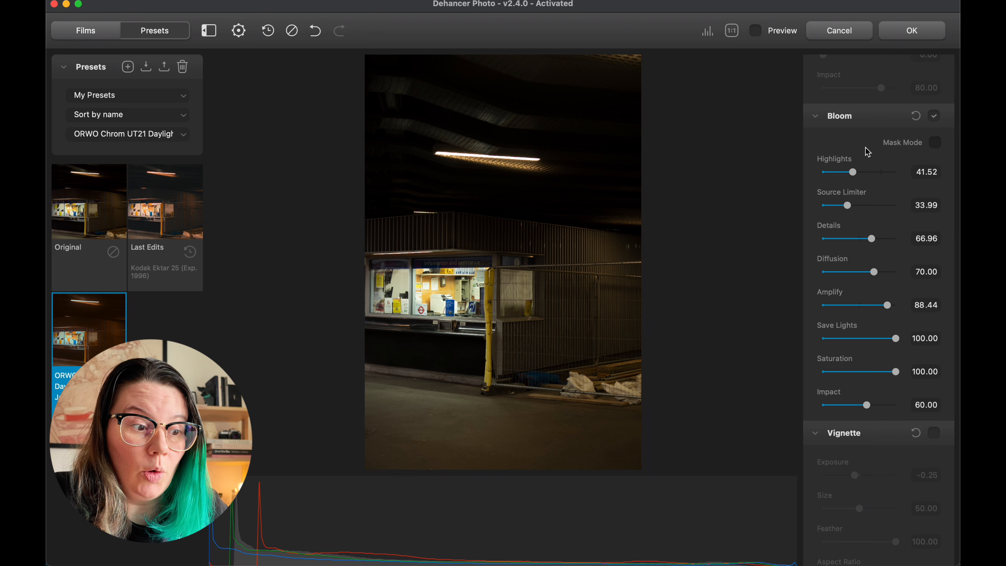
{"action": "key", "text": "p"}
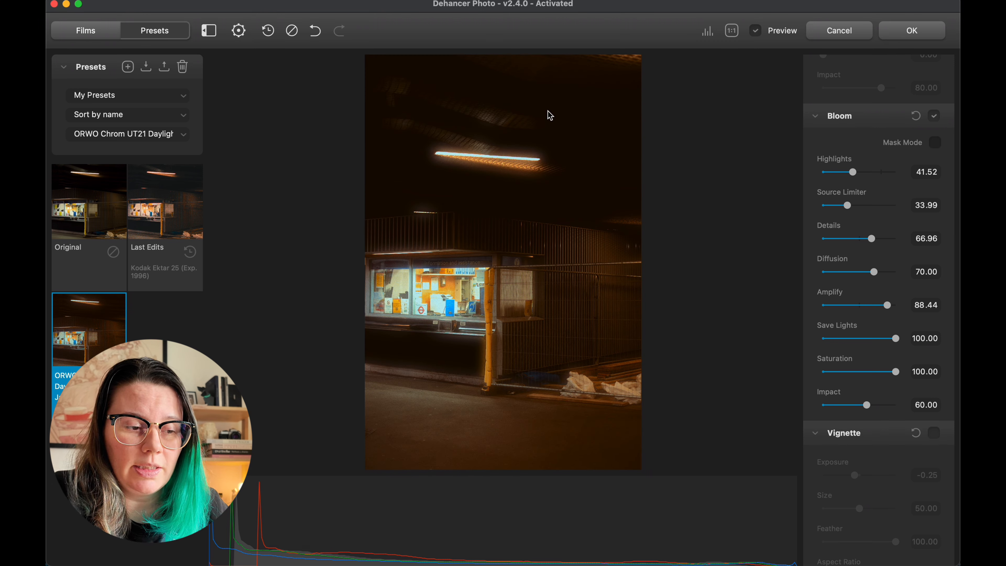